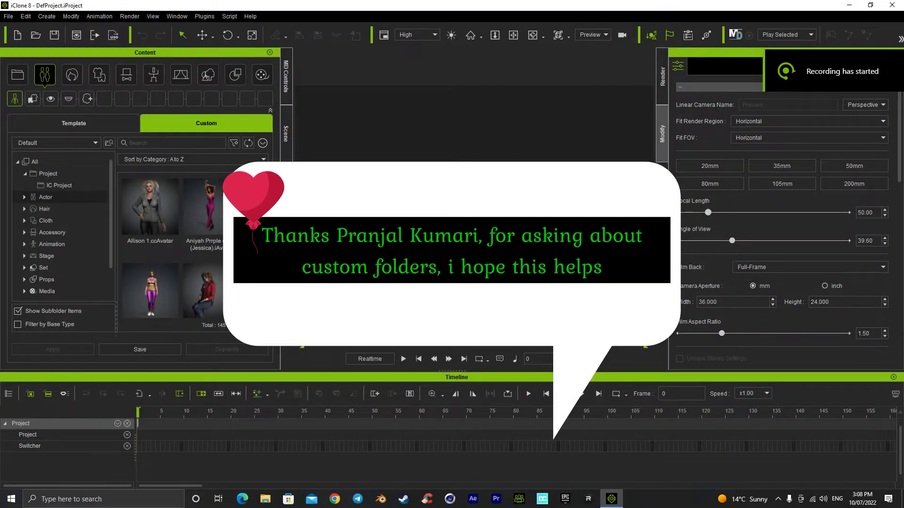
Select the Project folder, then switch the Content library to the Template collection
click(49, 173)
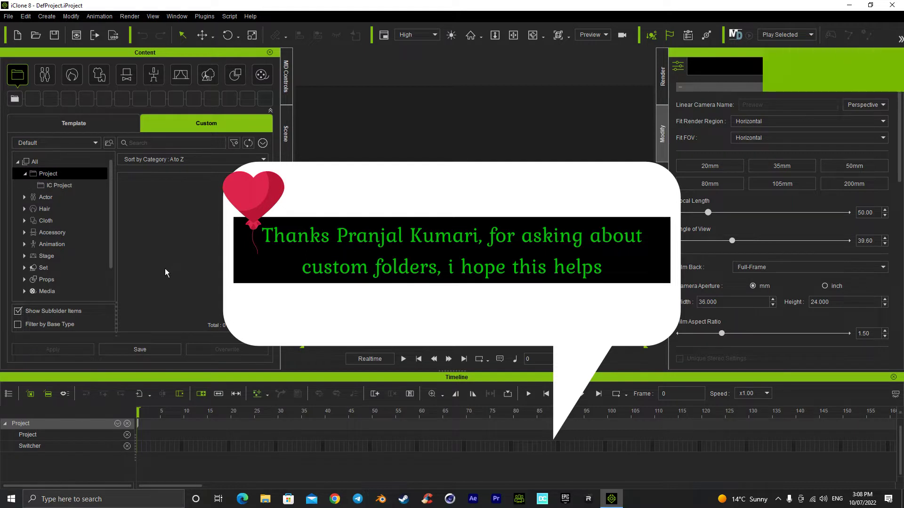
click(105, 127)
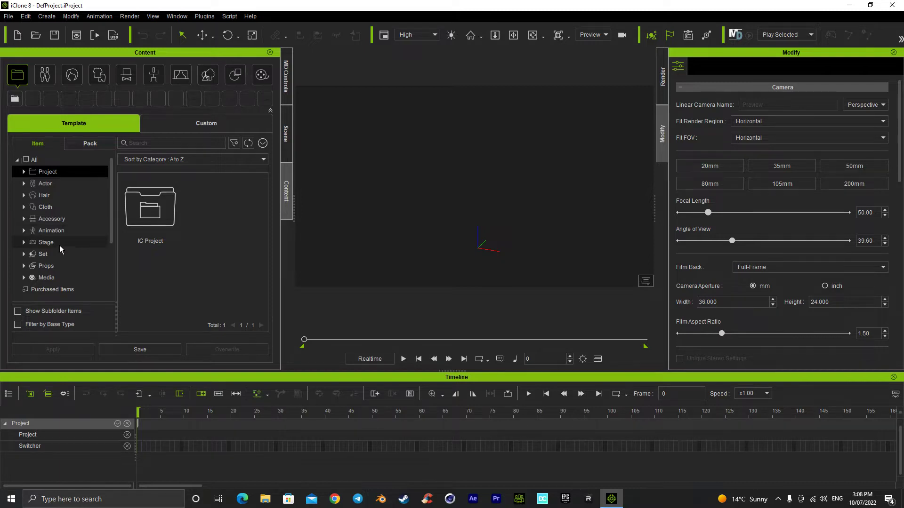
Browse Template Animation and Accessory, try applying the Female persona, and dismiss the error
click(43, 231)
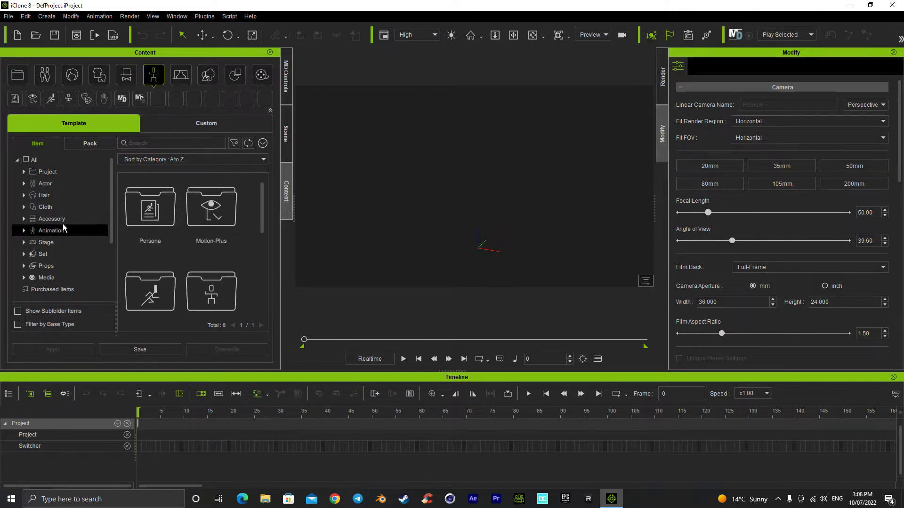
click(23, 219)
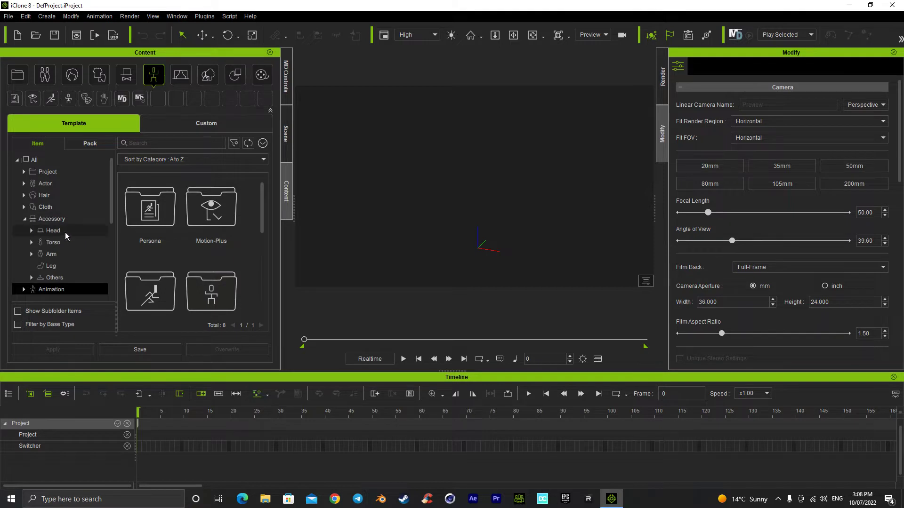
click(146, 218)
double_click(147, 217)
double_click(148, 214)
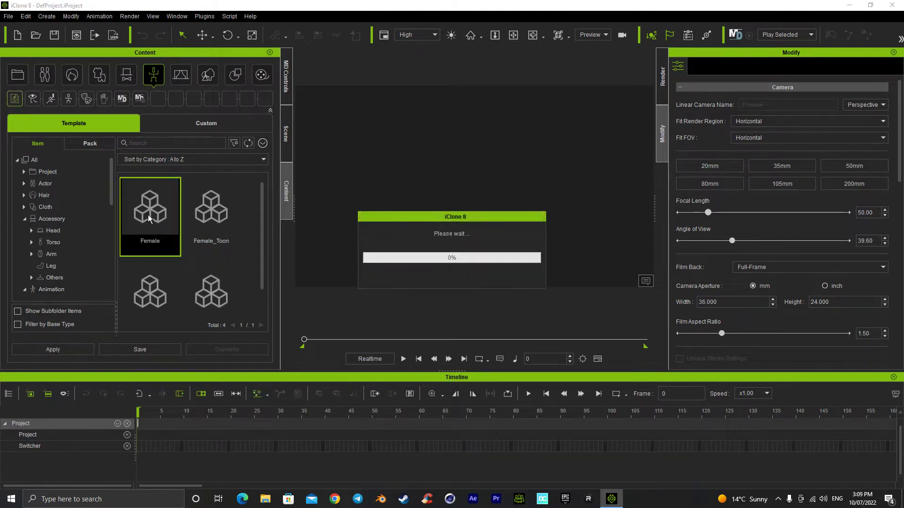
click(507, 273)
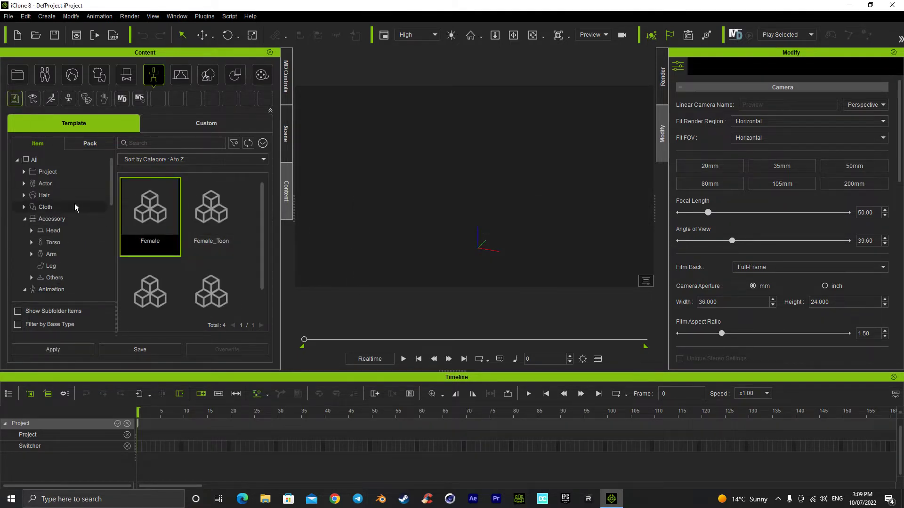
Browse Actor > Character and 3dFoin The Chick, toggle Pack/Item, then show Custom characters
click(25, 183)
click(25, 183)
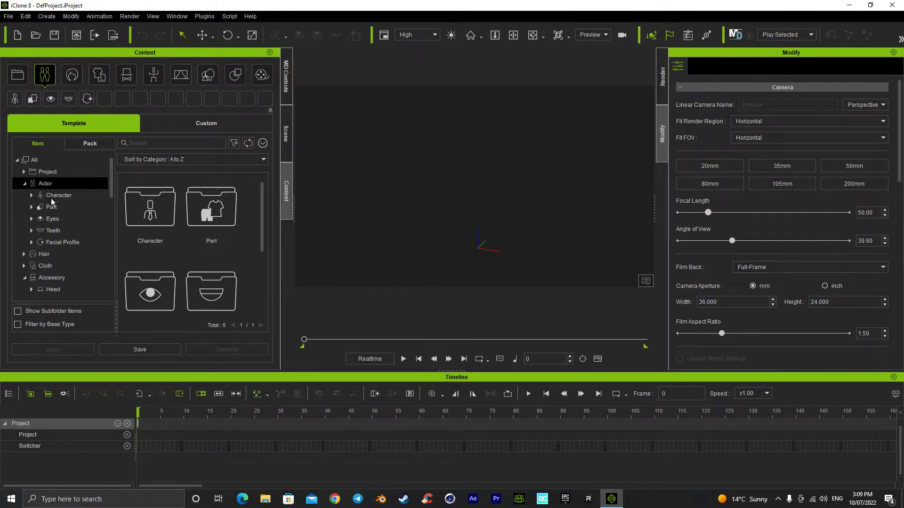
click(141, 217)
double_click(141, 215)
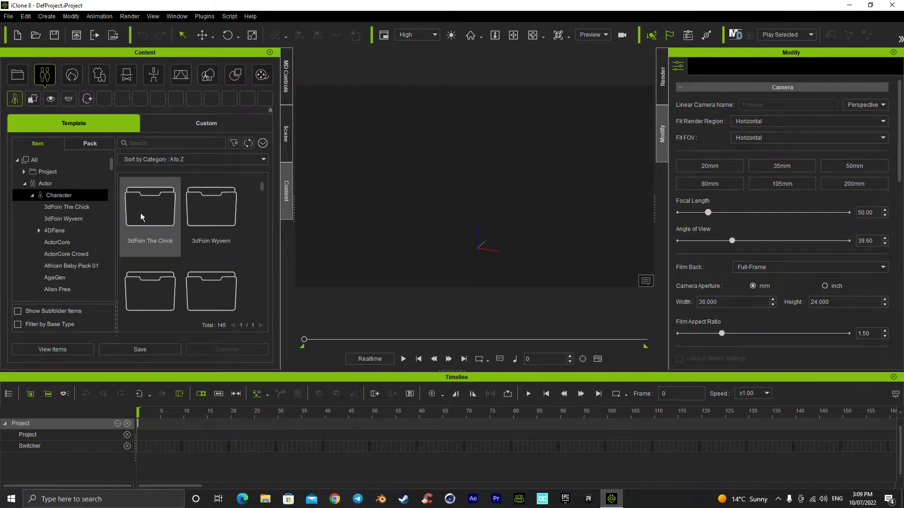
double_click(165, 208)
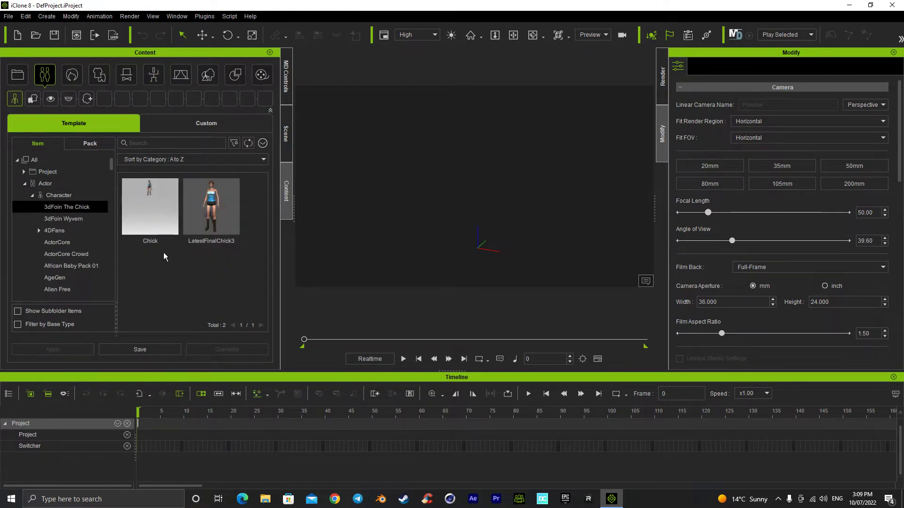
click(92, 148)
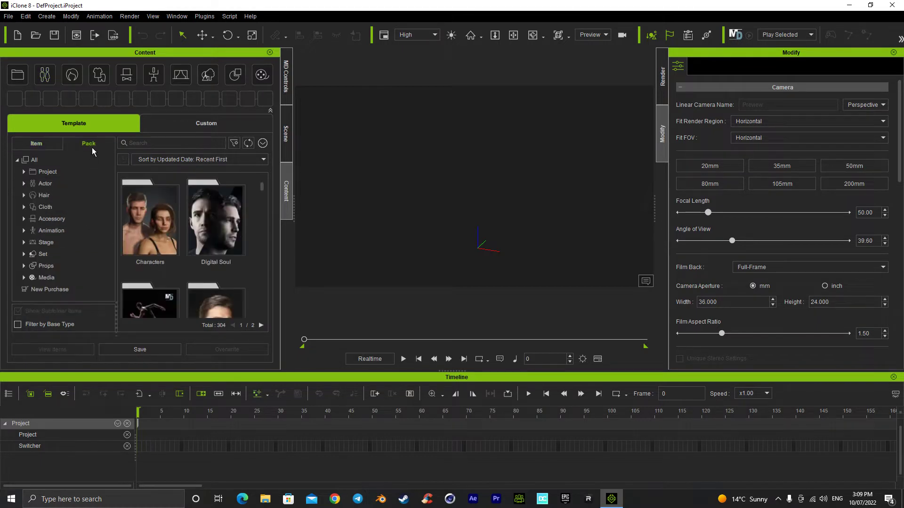
click(46, 145)
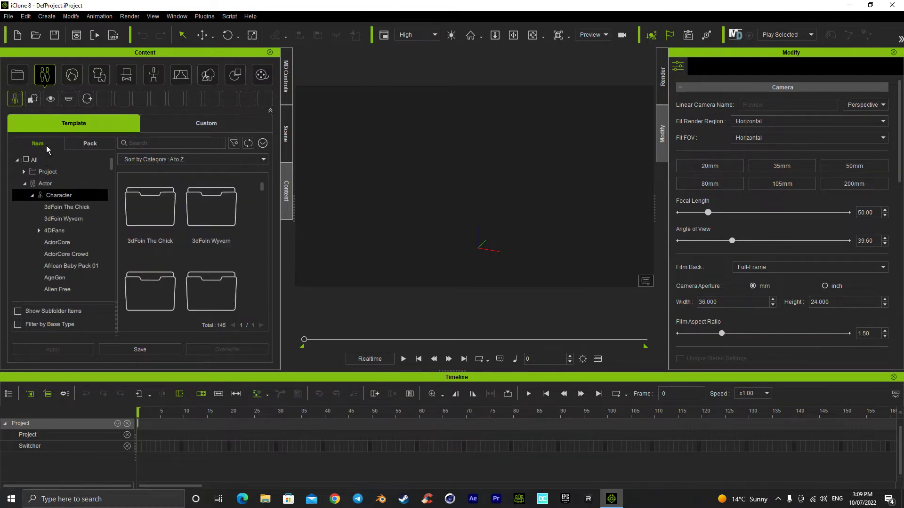
click(211, 122)
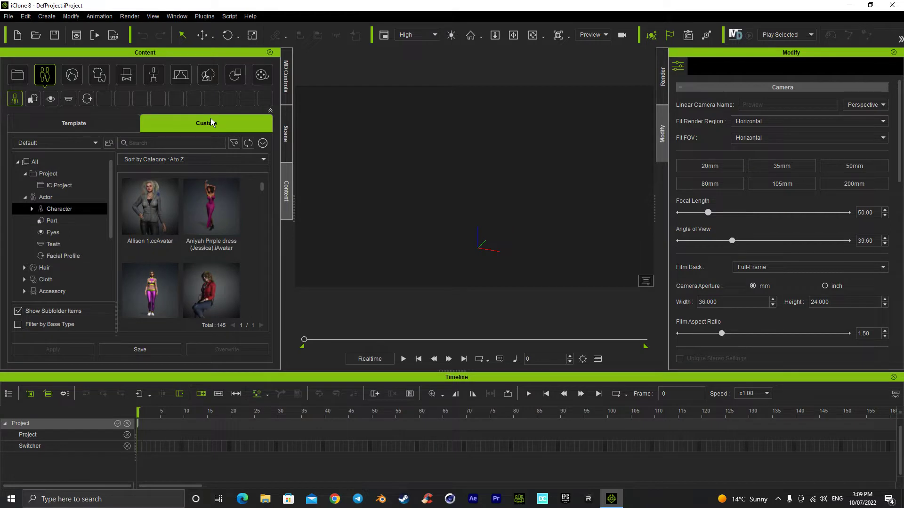
List All Custom library items and collapse the Project and Actor categories
click(35, 163)
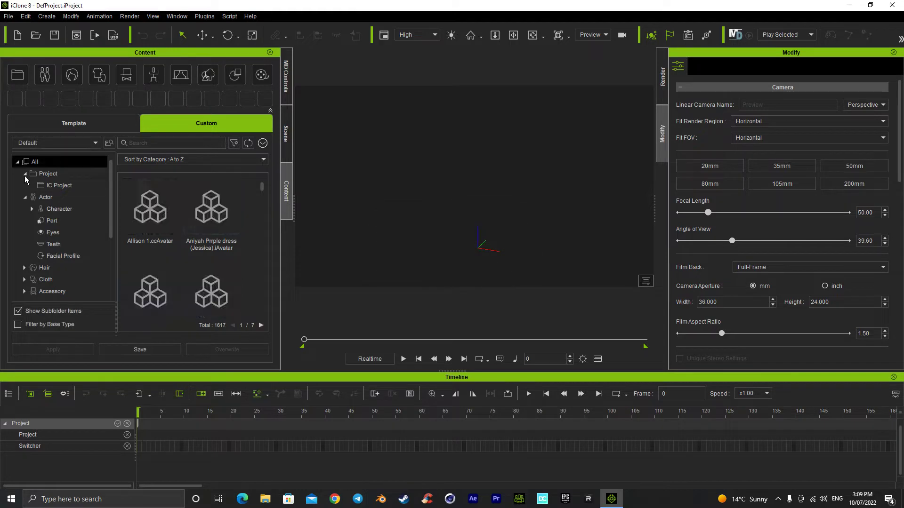
click(24, 175)
click(25, 186)
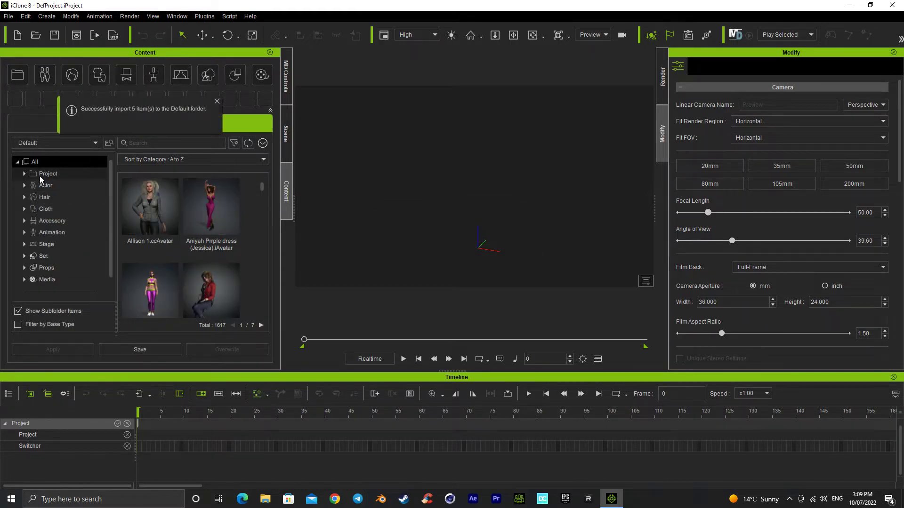
In Template, collapse the Actor, Project, Accessory and Animation categories, then return to Custom
click(46, 117)
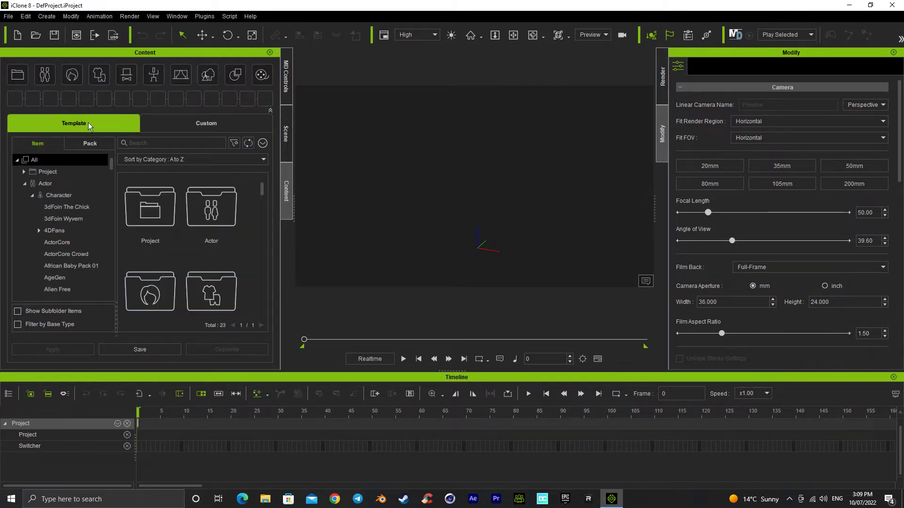
click(24, 184)
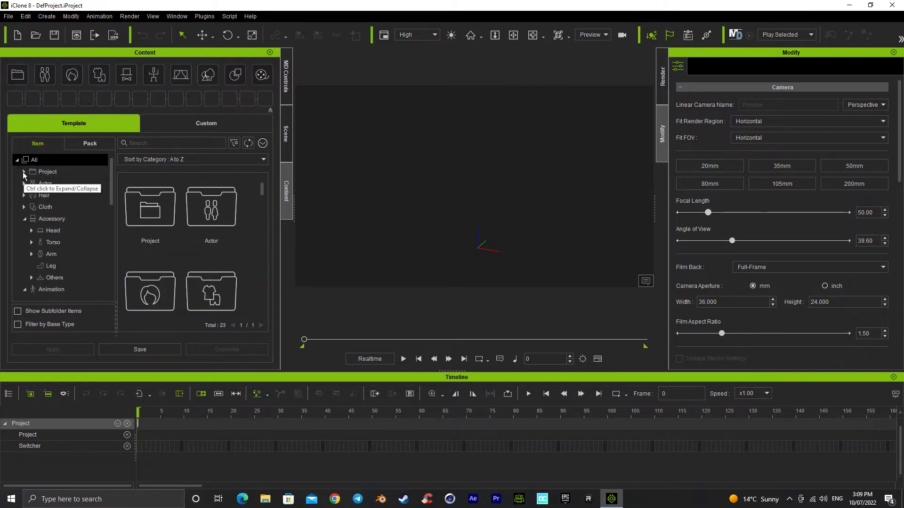
click(24, 172)
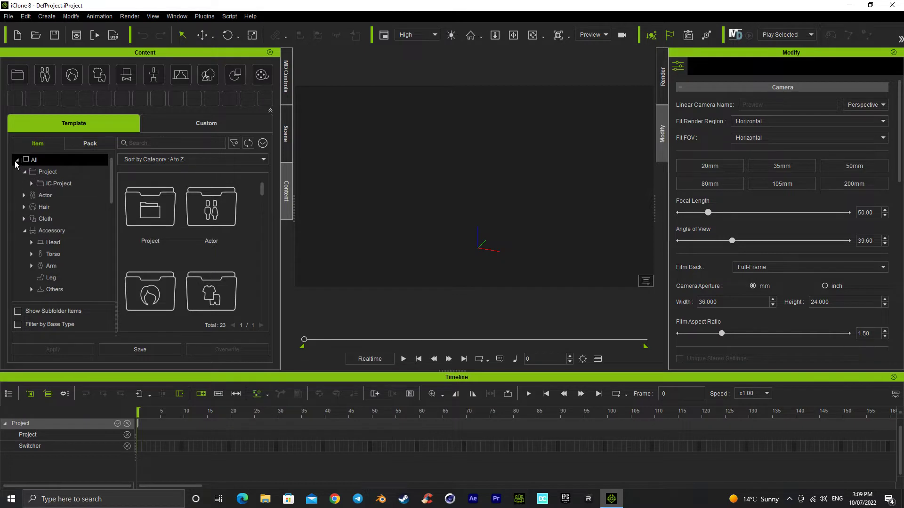
right_click(15, 163)
key(Escape)
click(24, 172)
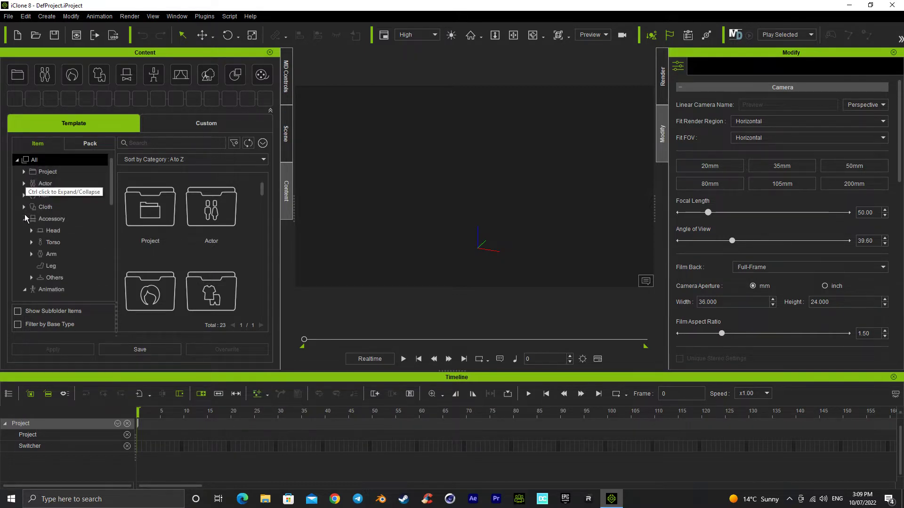
click(24, 218)
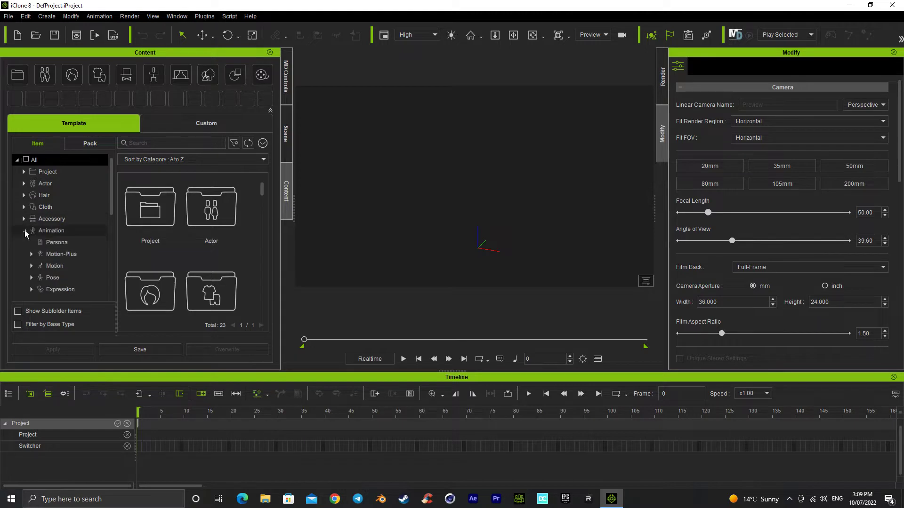
click(25, 231)
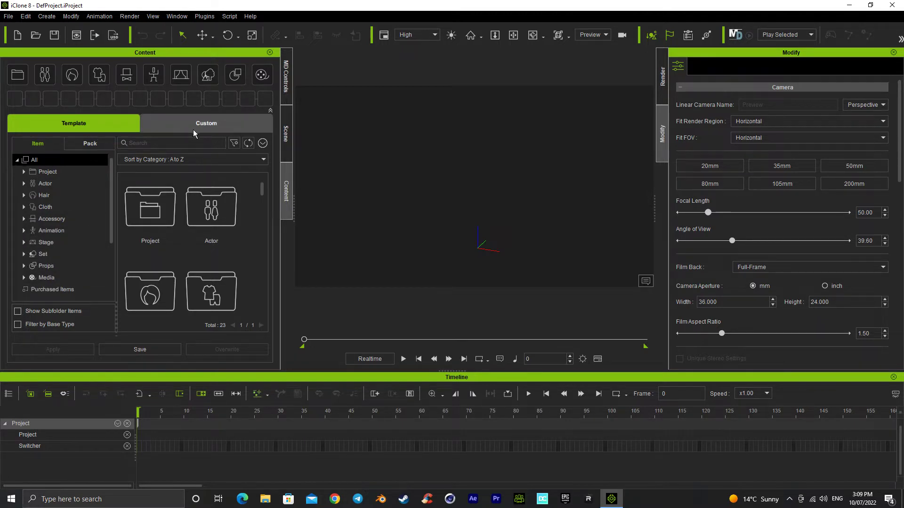
click(207, 122)
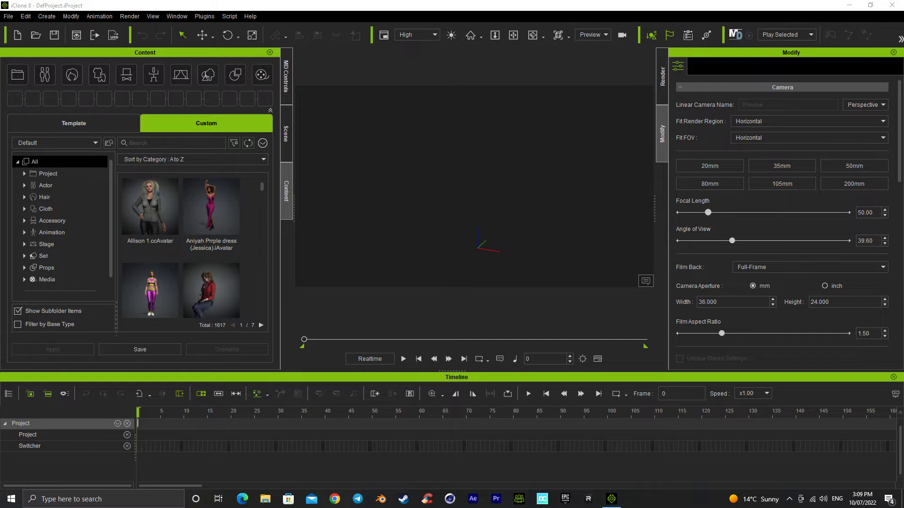
Open Custom Project > IC Project, dismiss its context menu, and switch to File Explorer
click(59, 186)
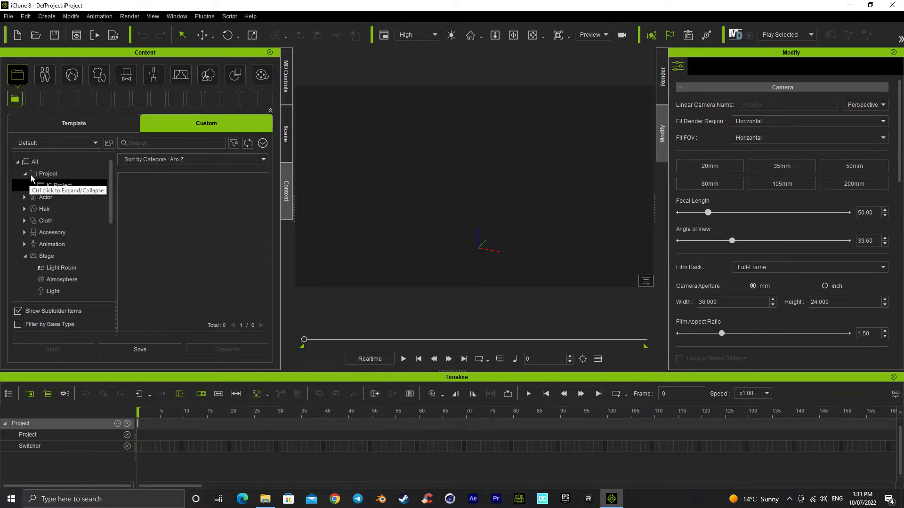
right_click(139, 192)
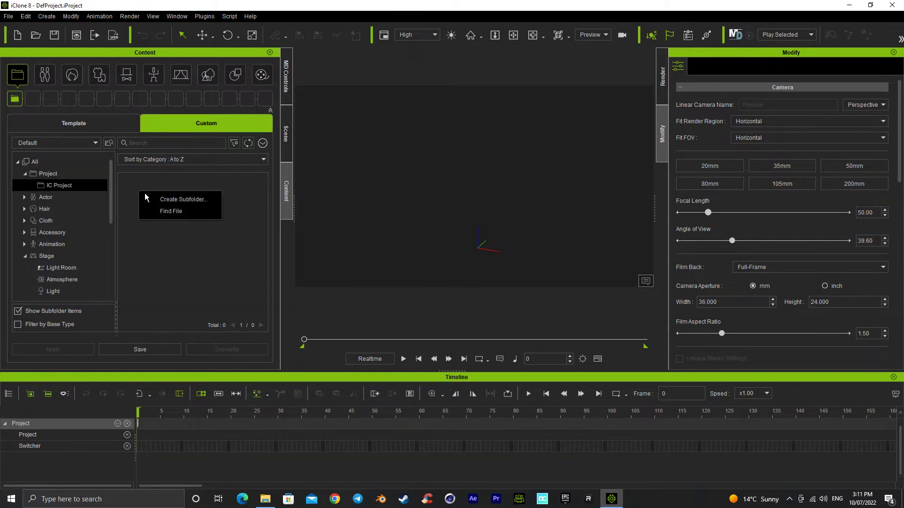
click(171, 253)
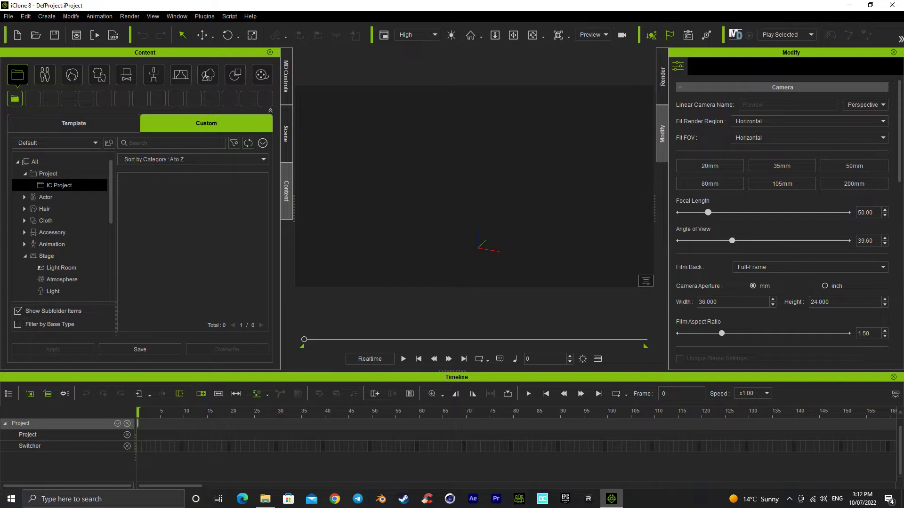
key(alt+Tab)
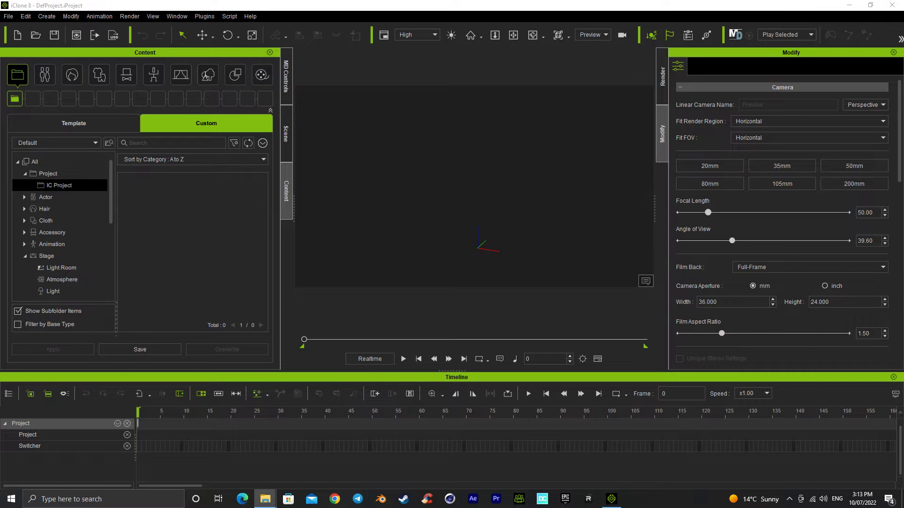
click(265, 499)
Move the One Touch (G:) Explorer window aside, then close it
drag(343, 105, 355, 83)
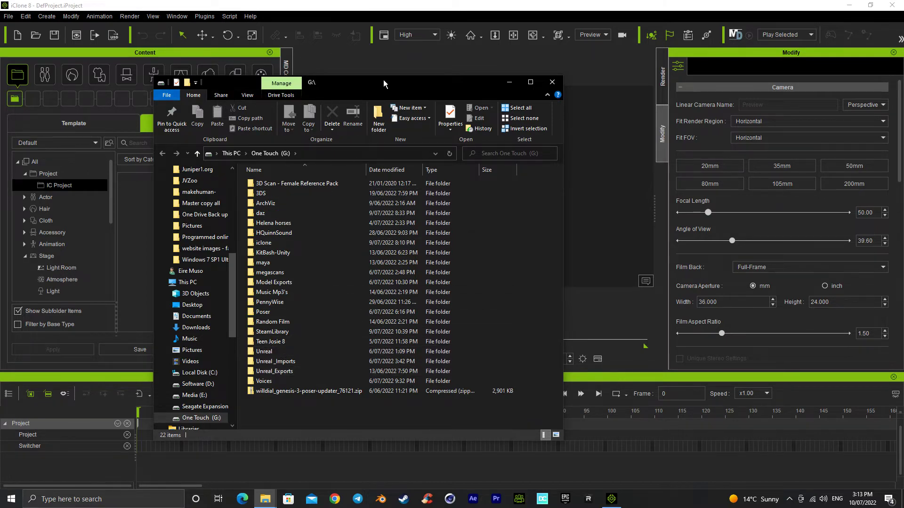
click(18, 170)
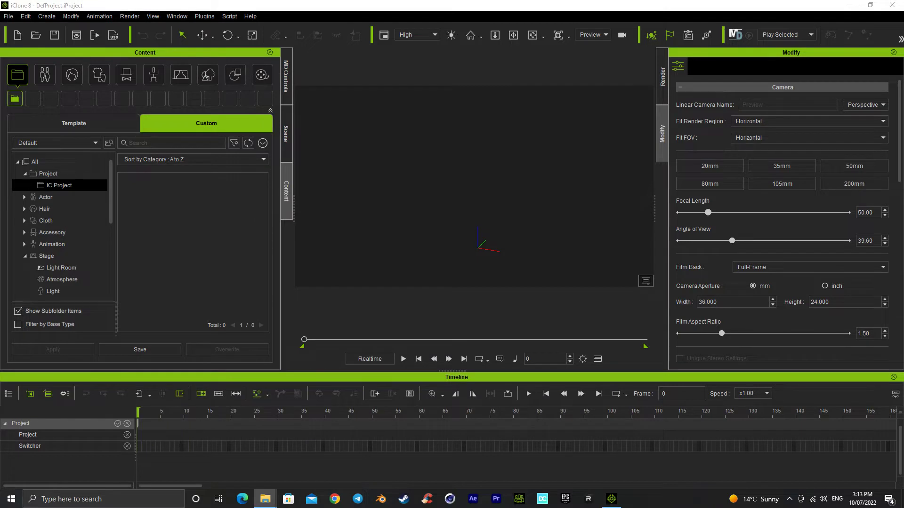
right_click(147, 211)
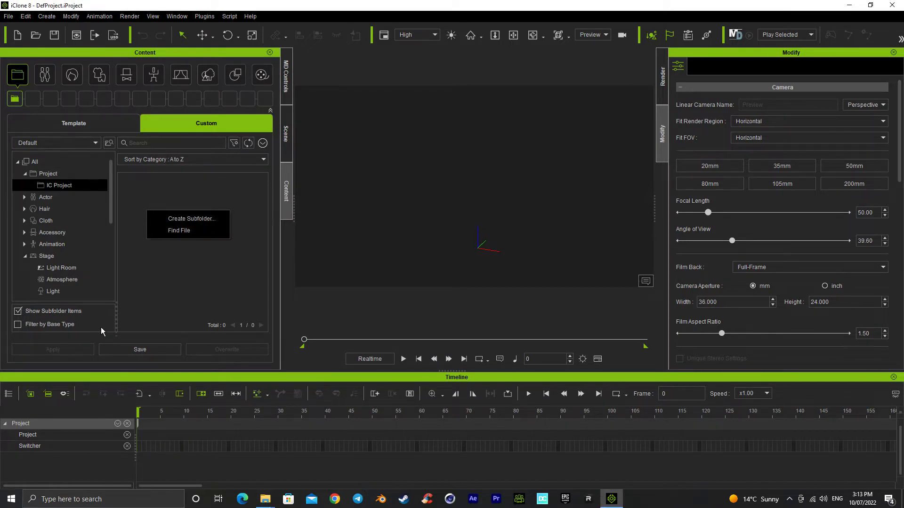
click(165, 261)
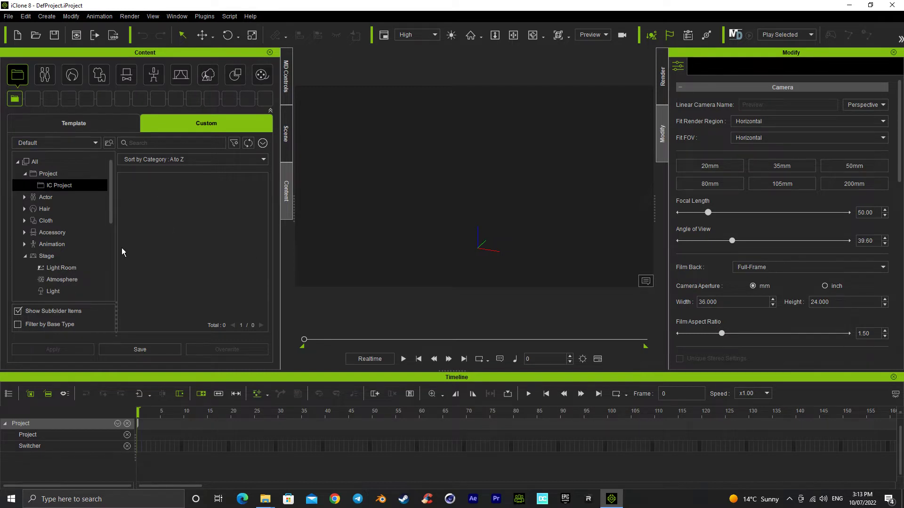
After checking Actor > Character, start a new subfolder named One inside IC Project
click(49, 173)
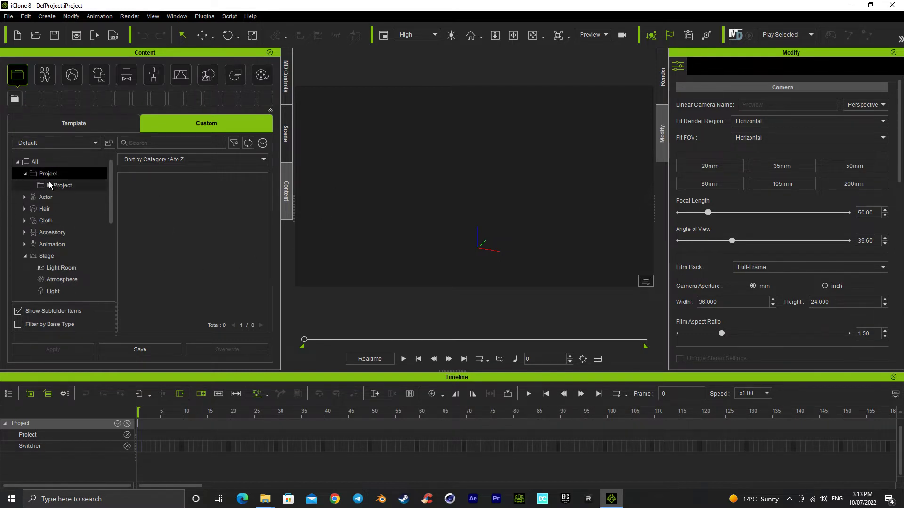
click(49, 185)
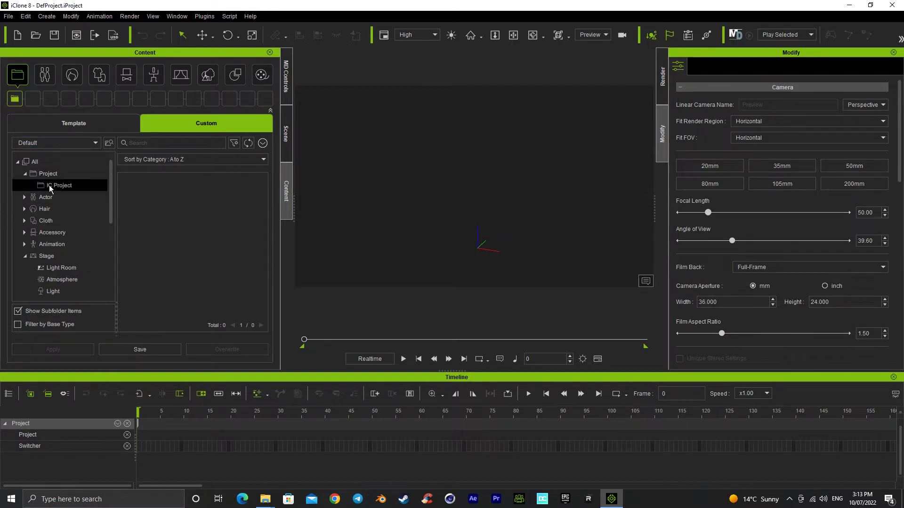
click(24, 196)
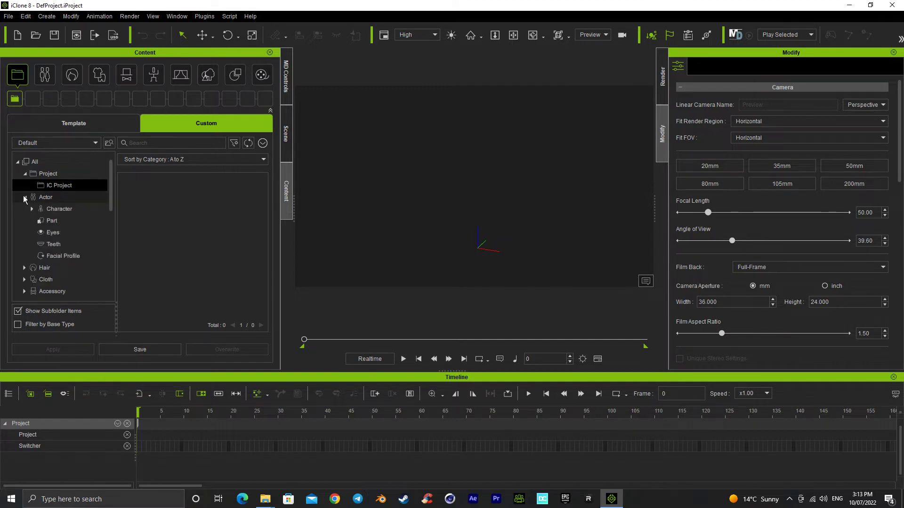
click(66, 209)
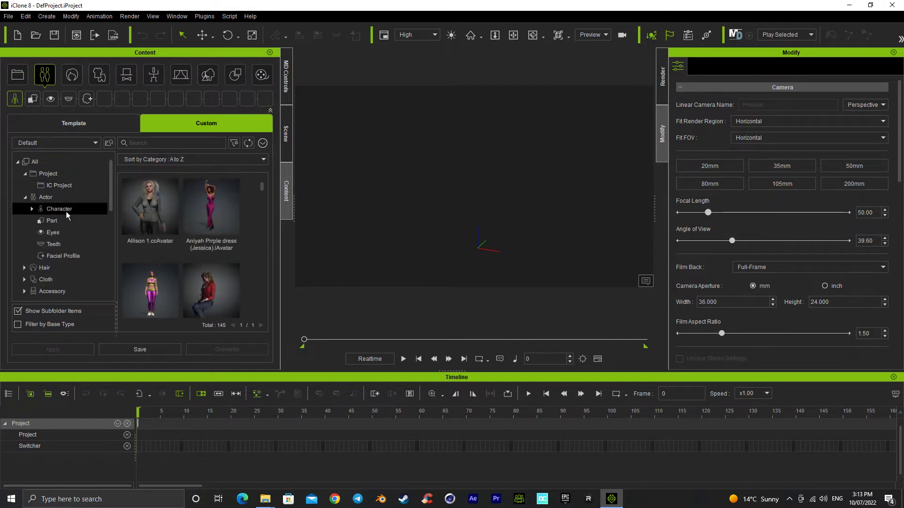
right_click(252, 219)
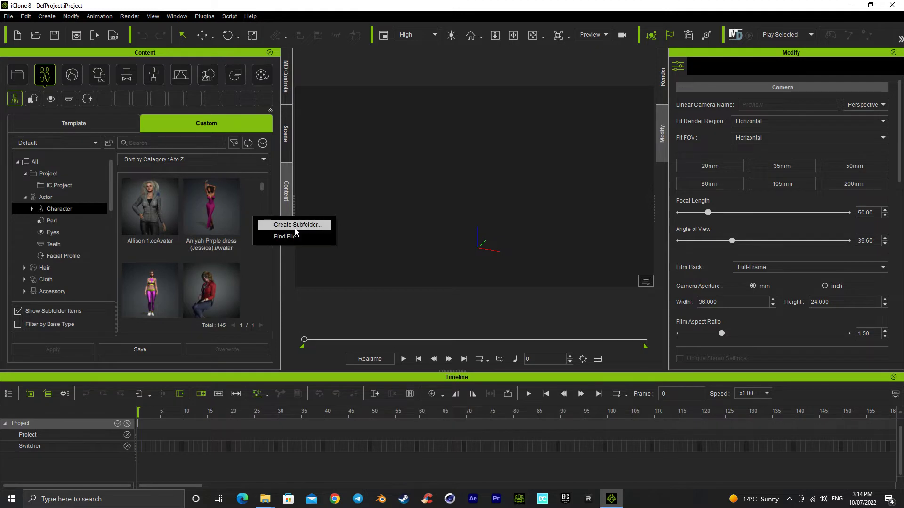
click(59, 185)
right_click(136, 213)
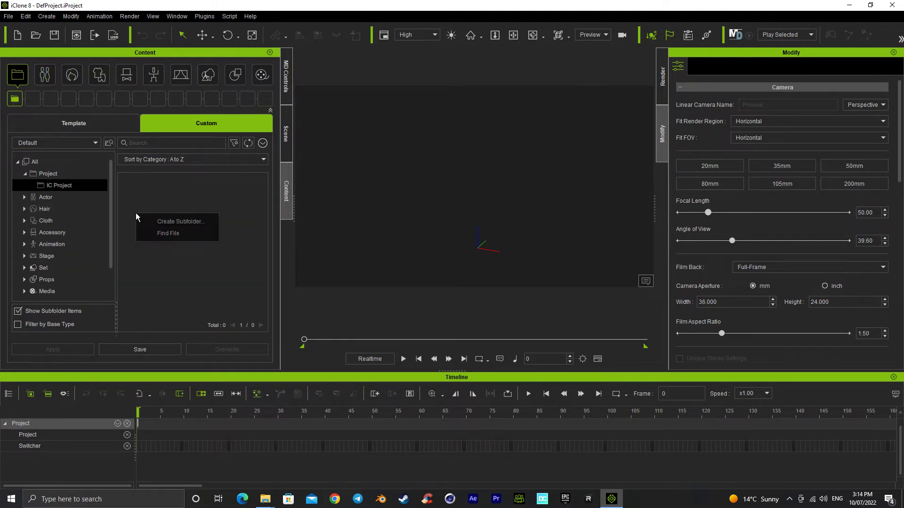
click(168, 222)
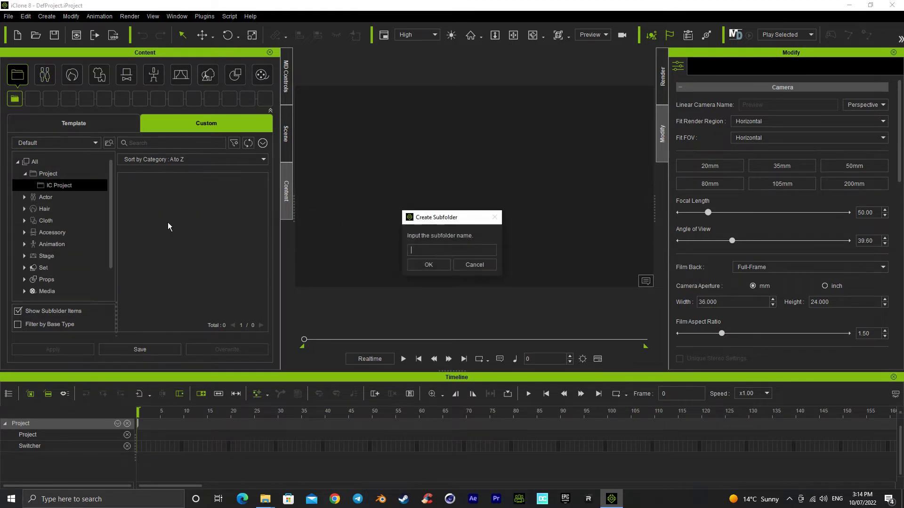
Confirm the One subfolder, select it, and use Find File to show it on disk
click(425, 264)
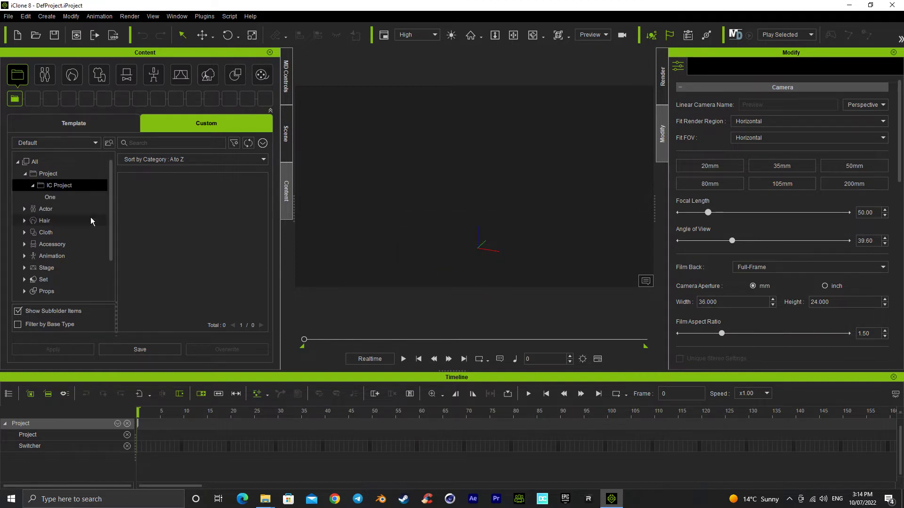
click(51, 199)
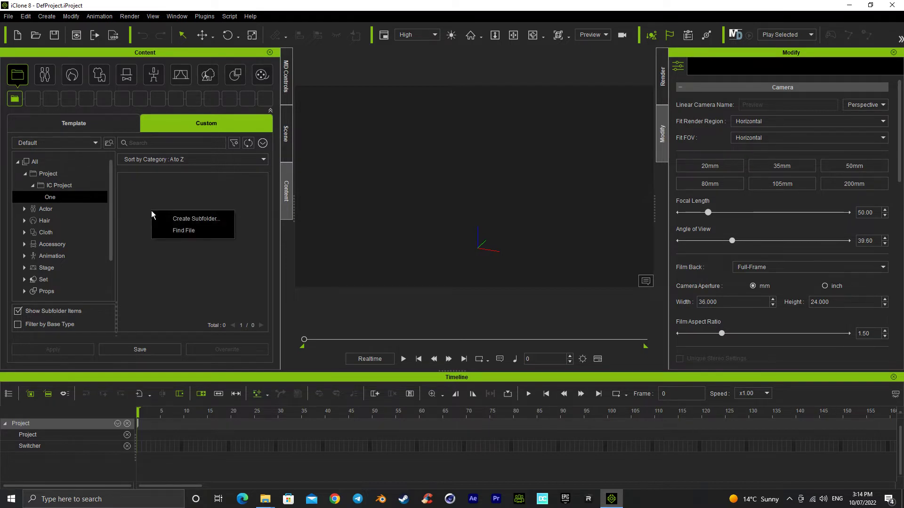
click(189, 233)
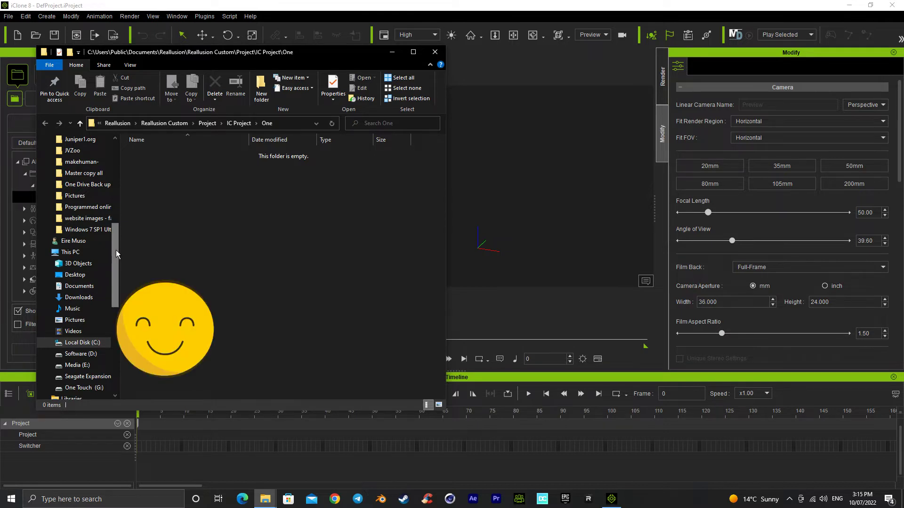
Open Cafe Scene.iProject from the G:\iclone folder on the One Touch drive
click(98, 388)
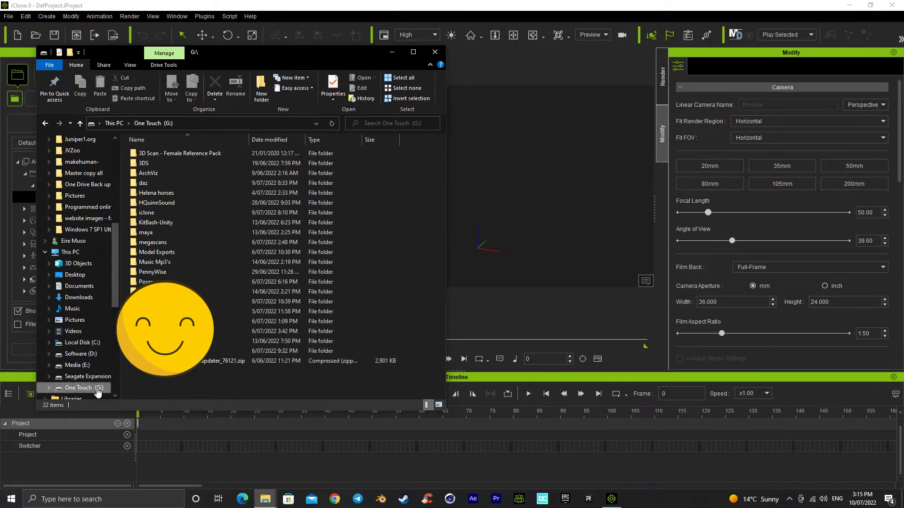
double_click(162, 212)
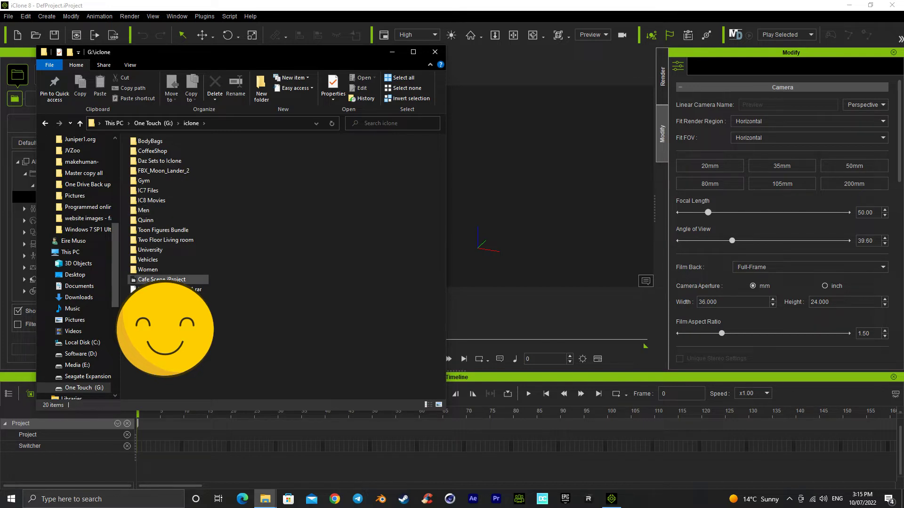
click(178, 279)
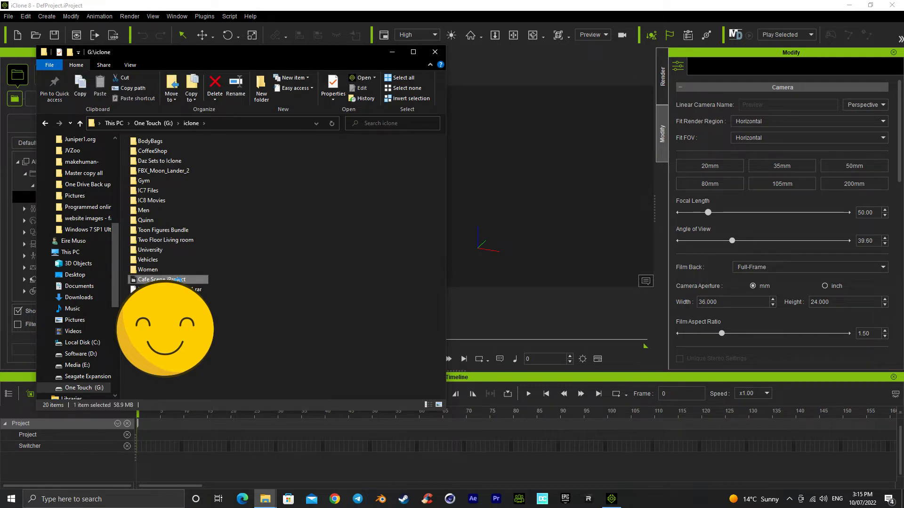
double_click(178, 279)
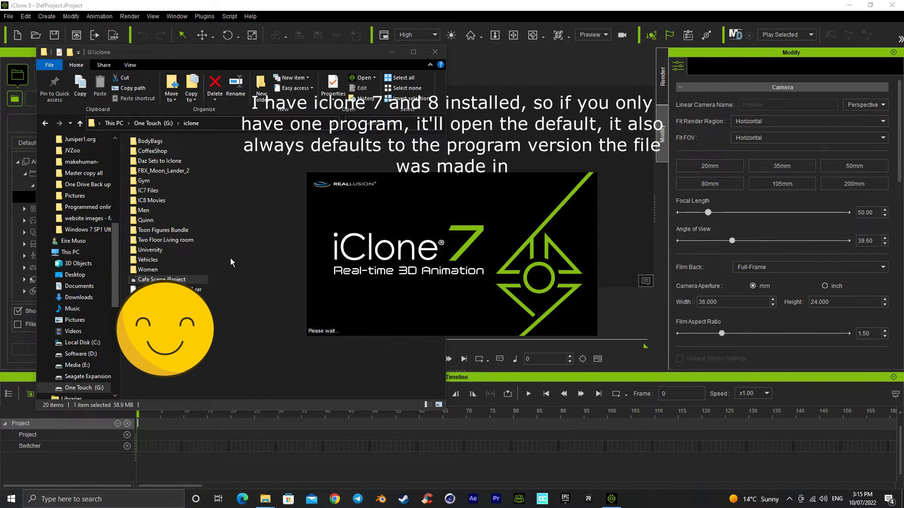
Drag Cafe Scene.iProject and Women\Addy.ccAvatar into iClone 8, then minimize Explorer
drag(202, 279, 513, 160)
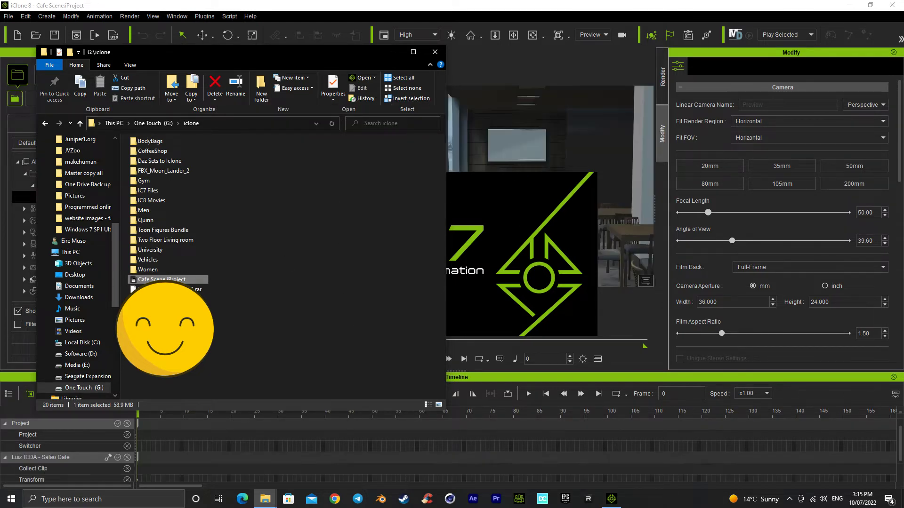
double_click(155, 271)
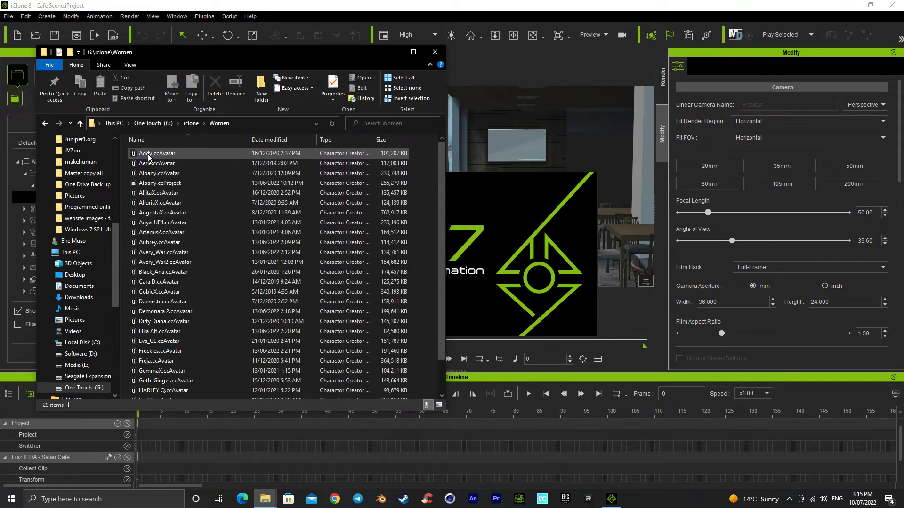
drag(148, 153, 506, 154)
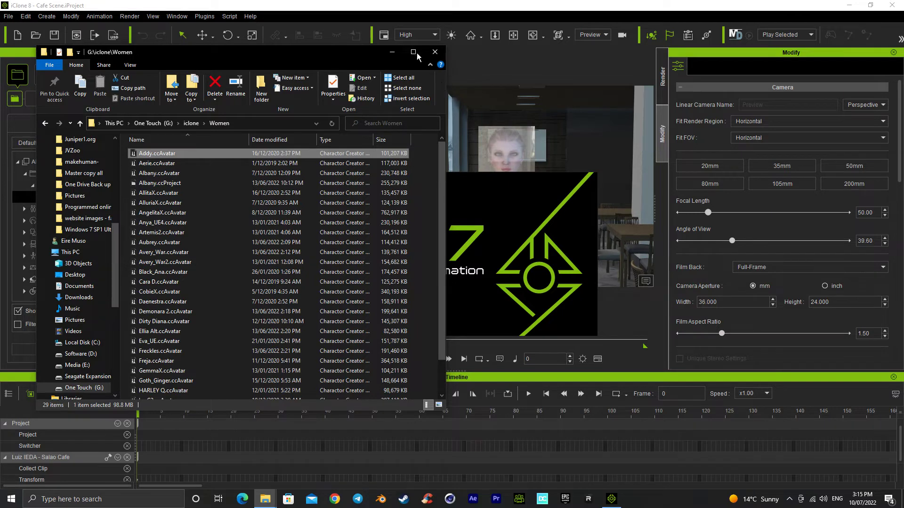
click(393, 54)
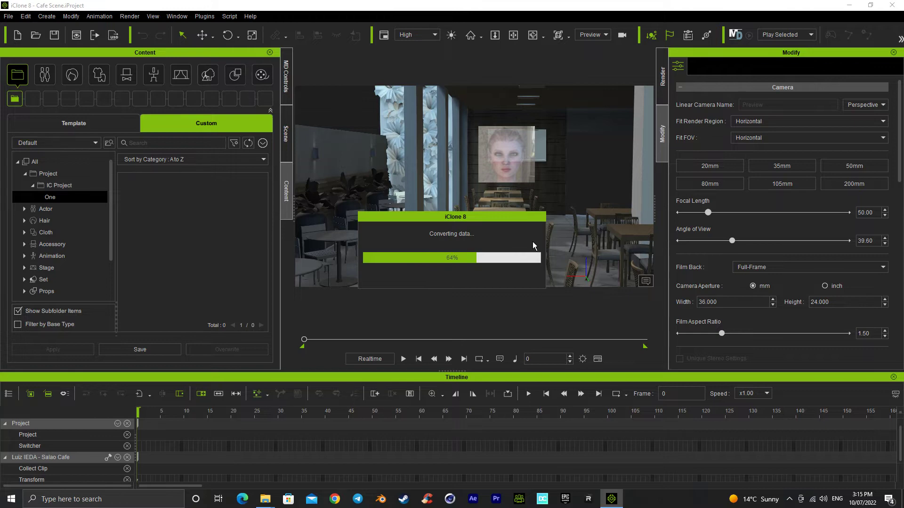
Select CC_Base in the Scene list and move her back to 153.101, 233.795, 123.701
click(284, 135)
click(61, 216)
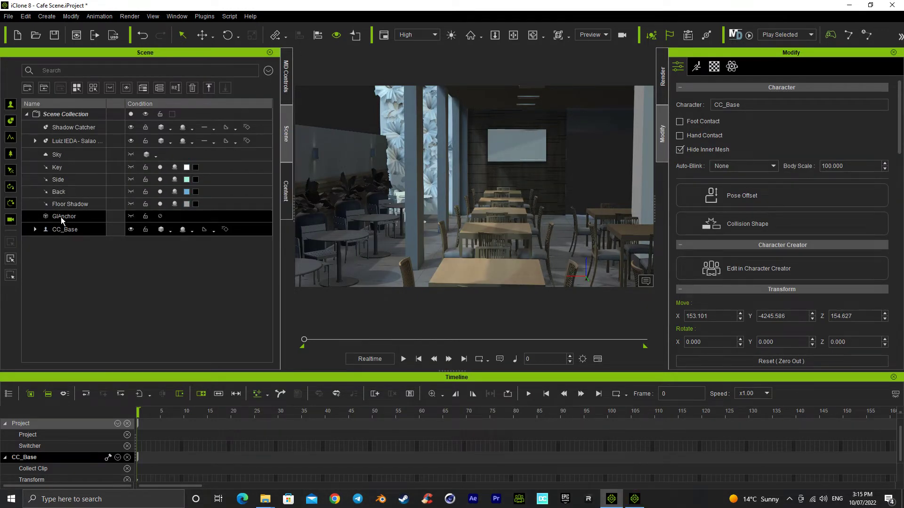
click(61, 230)
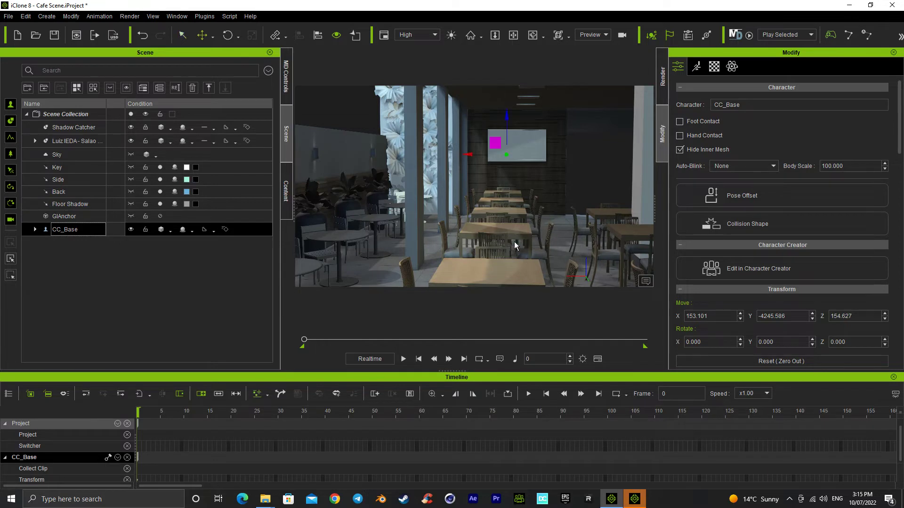
drag(504, 157, 475, 214)
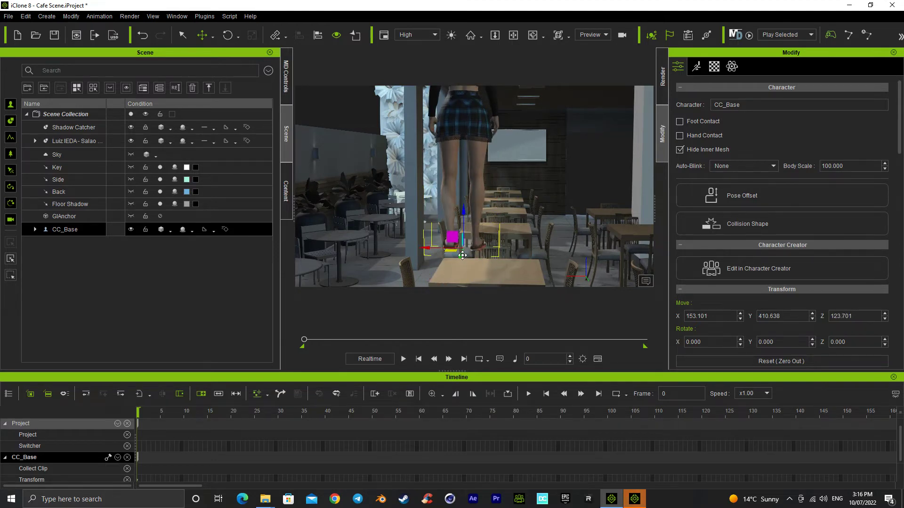
drag(463, 255, 481, 219)
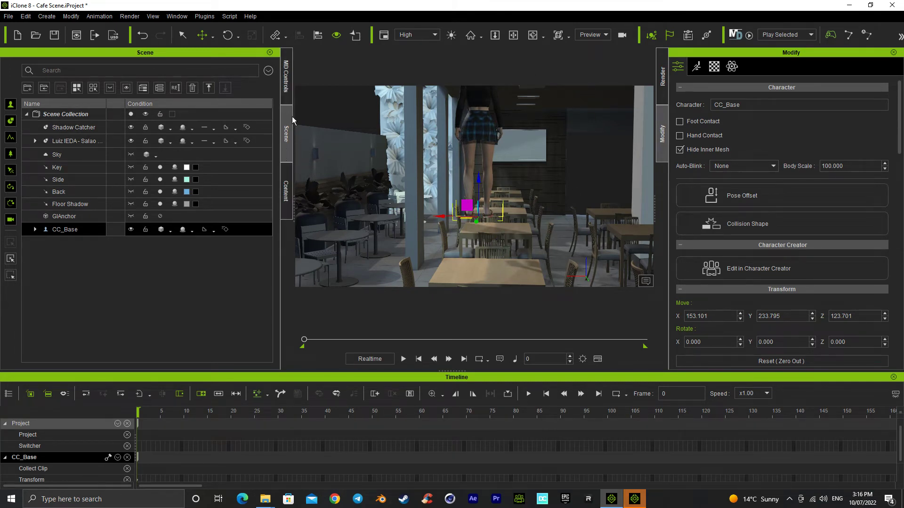
click(288, 186)
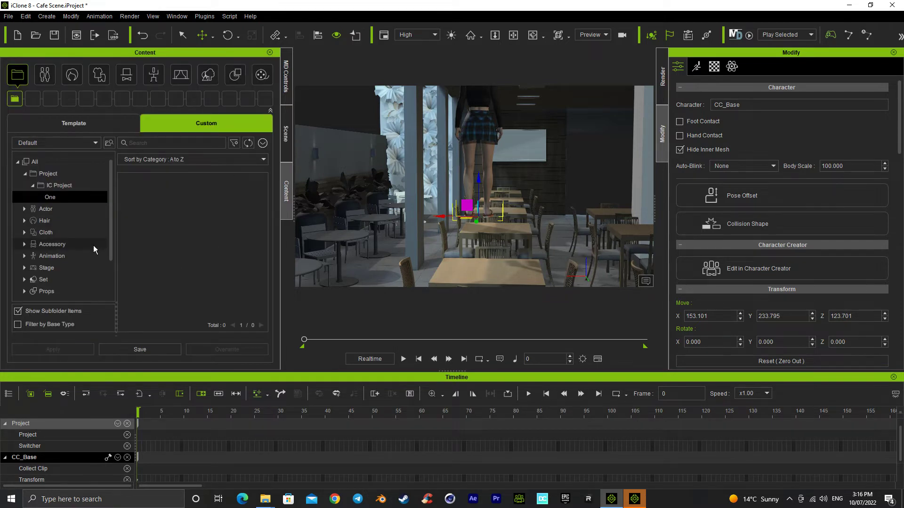
Save the current character to the Custom Actor library as 'Abbey' and select the new item
click(47, 209)
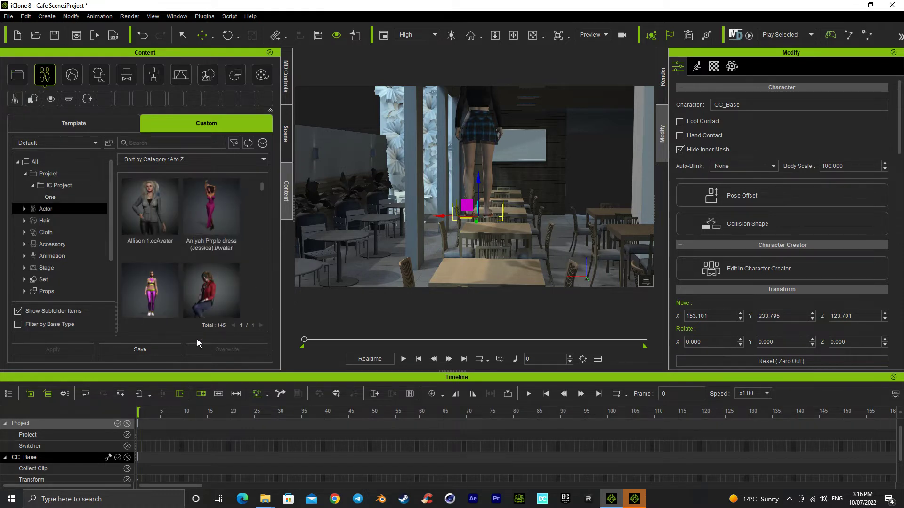
click(148, 349)
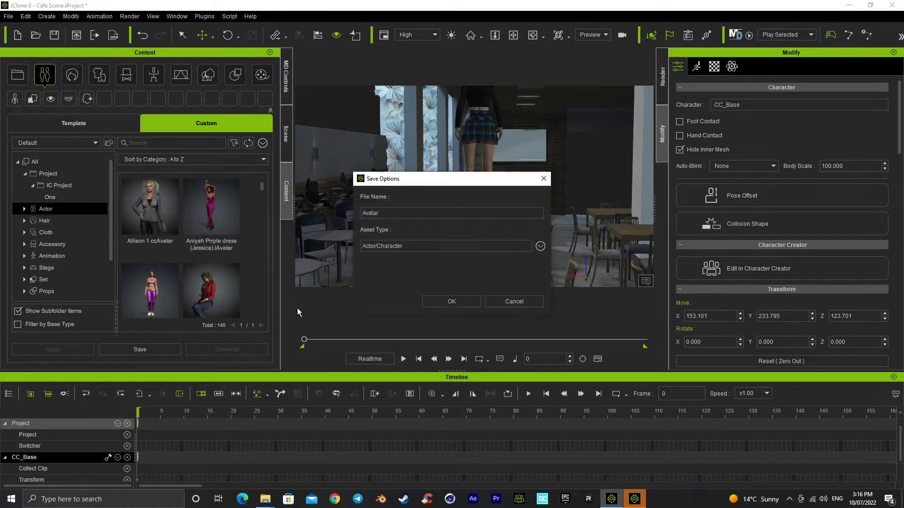
double_click(368, 214)
text(Abbey)
click(454, 298)
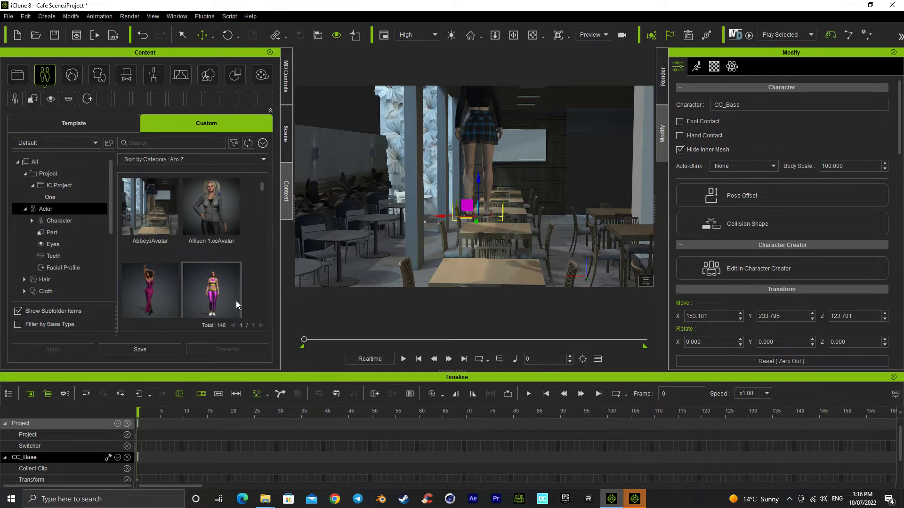
click(146, 199)
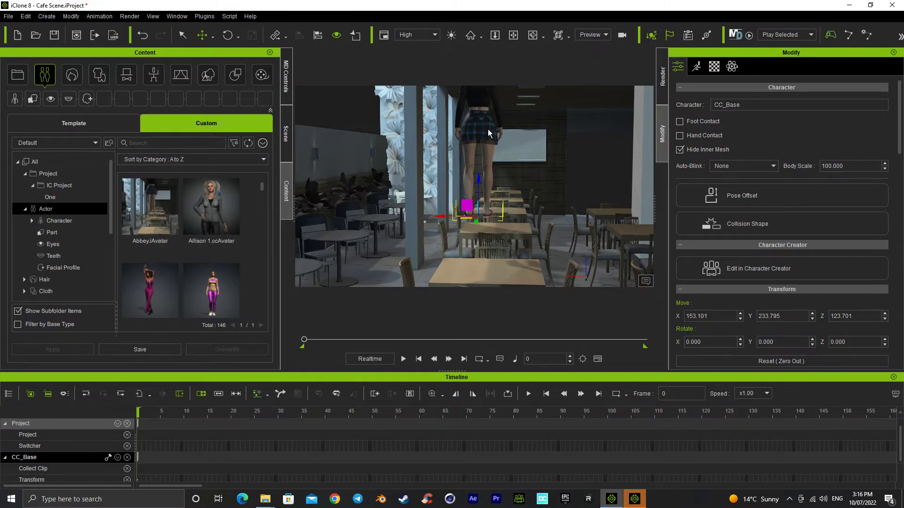
Frame the character's upper body, then overwrite the Abbey avatar with it, confirming the replacement
key(z)
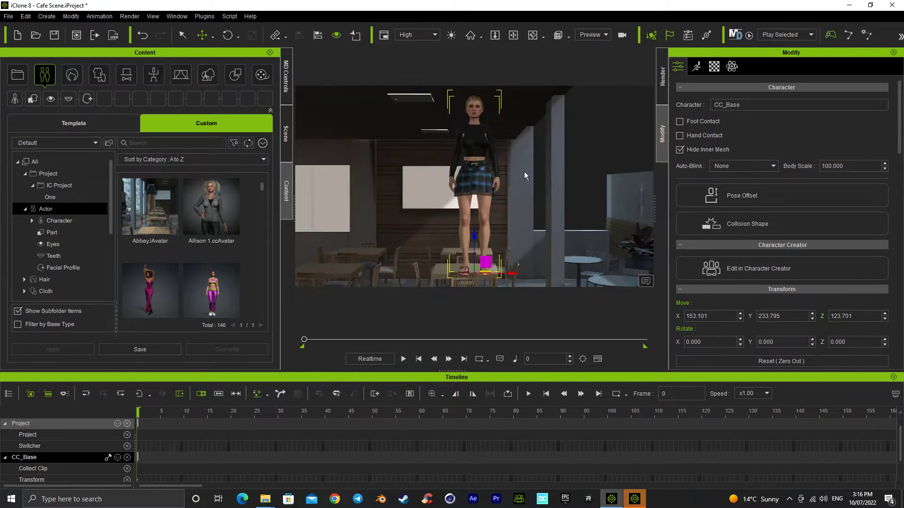
scroll(524, 185, up, 4)
middle_drag(502, 156, 498, 248)
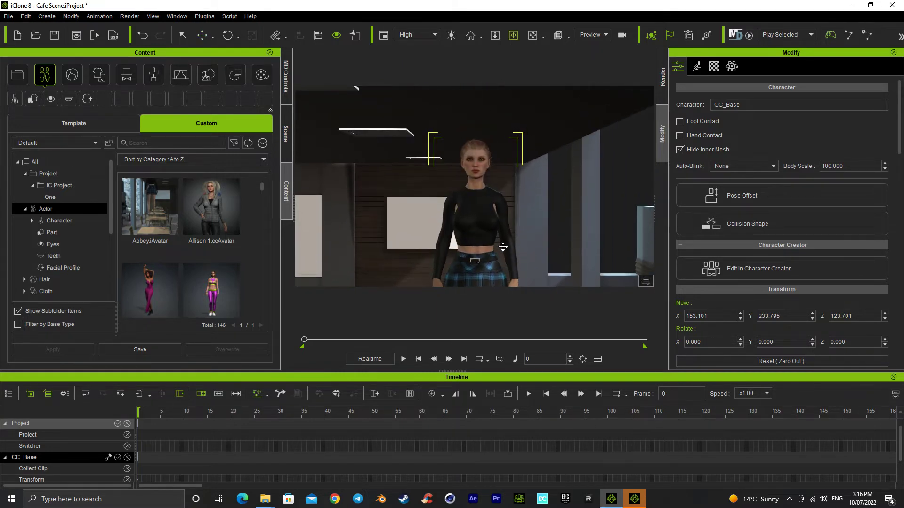
scroll(447, 244, up, 3)
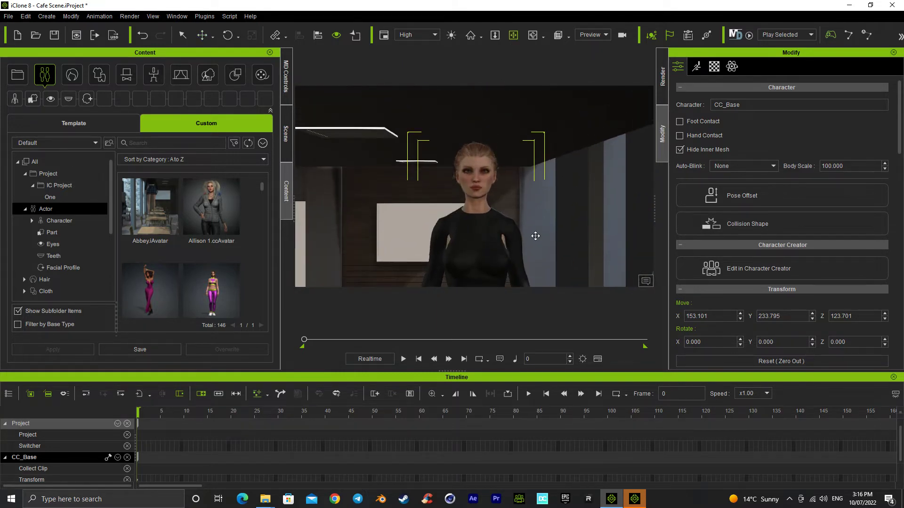
right_drag(535, 236, 535, 245)
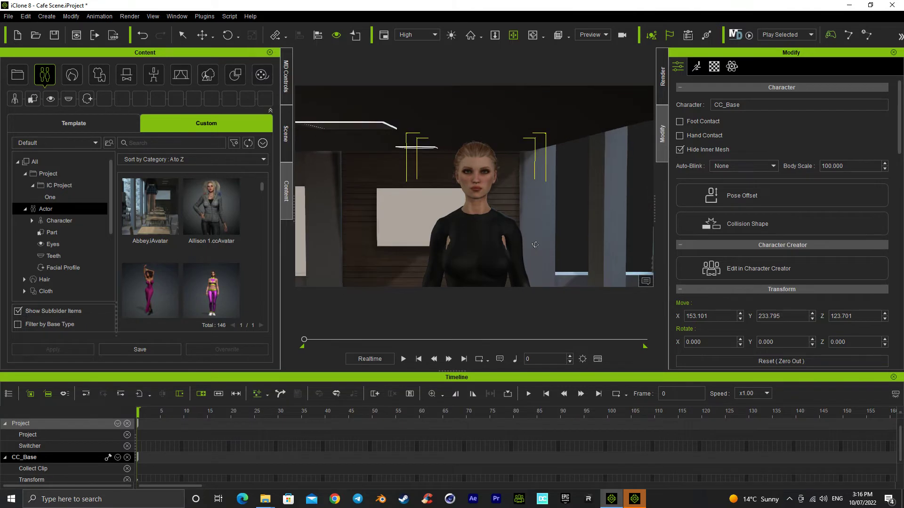
click(149, 209)
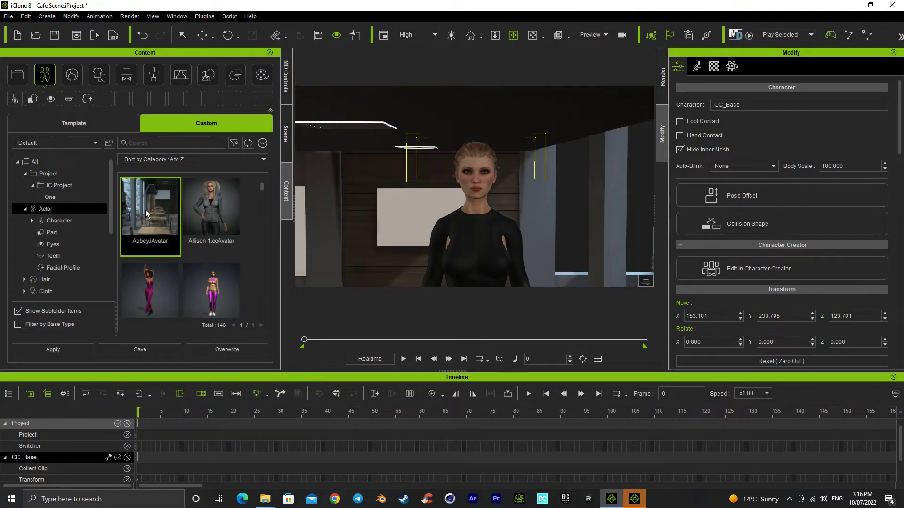
click(232, 350)
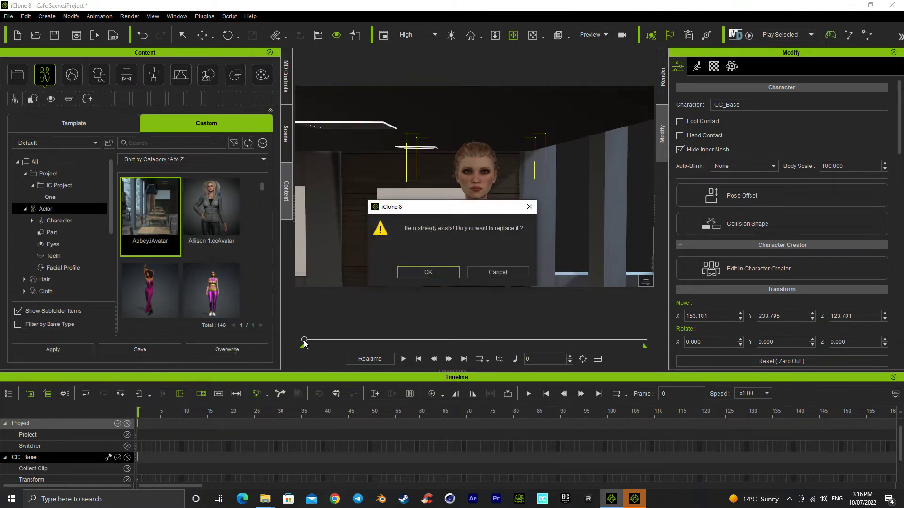
click(424, 276)
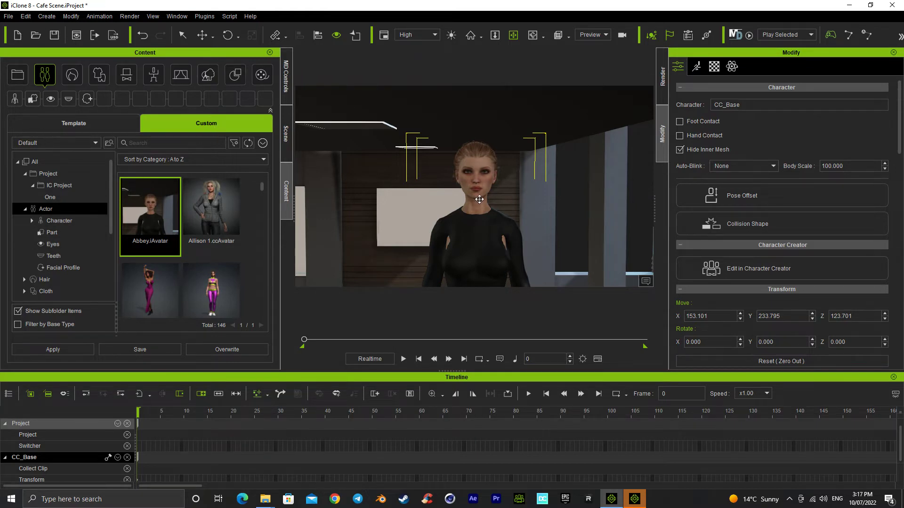
Expand the café set in the Scene list and select it by clicking a table
click(286, 133)
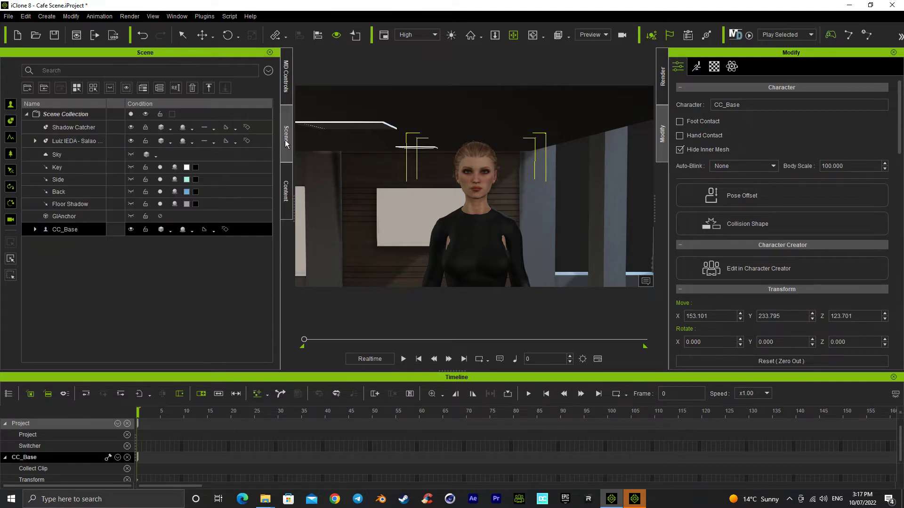
click(35, 140)
scroll(397, 218, up, 5)
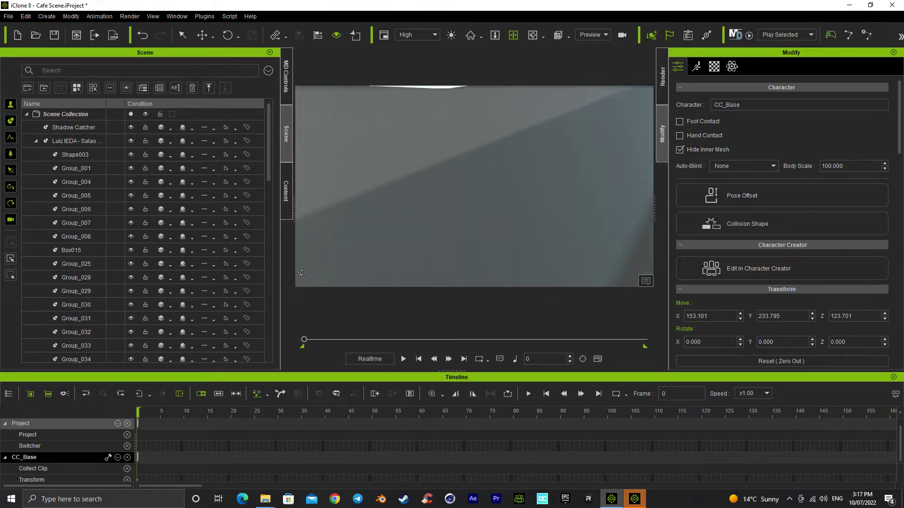
right_drag(411, 252, 407, 134)
click(407, 131)
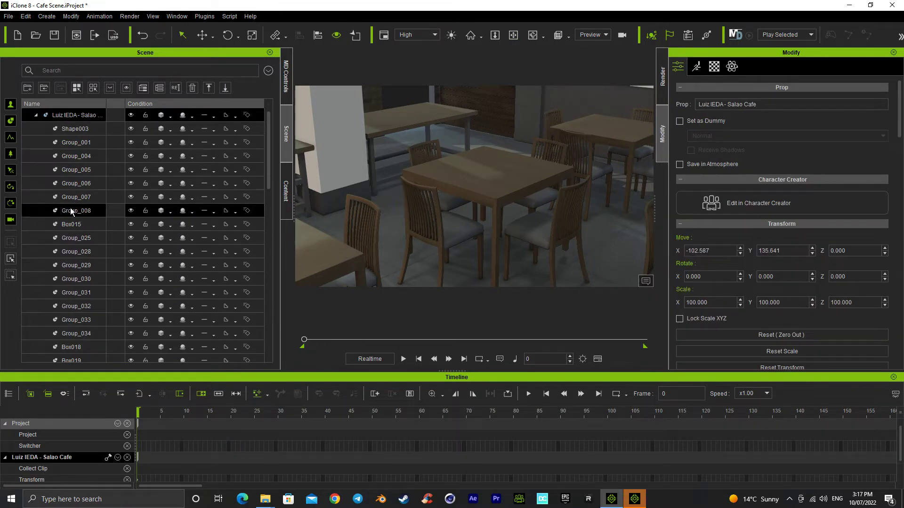
Select Object009, the round table with chairs, frame it and orbit around it
scroll(71, 226, down, 2)
click(85, 320)
scroll(84, 320, down, 10)
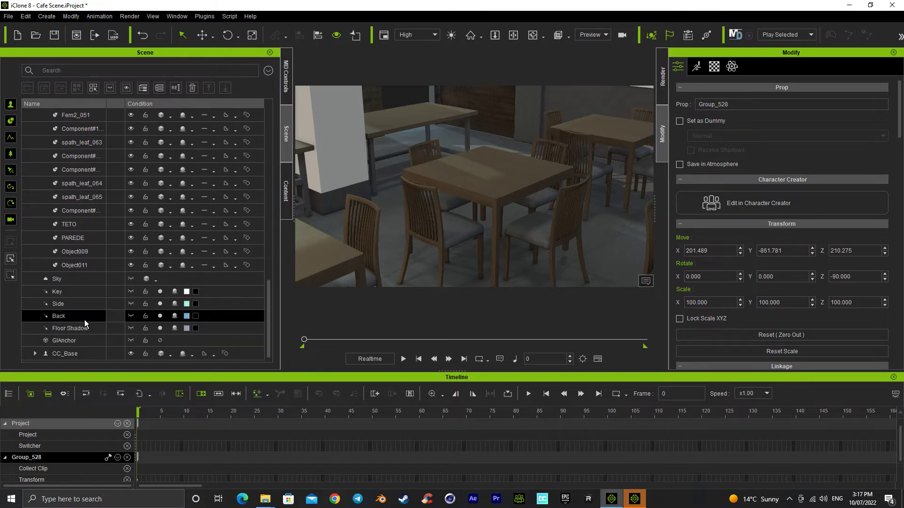
click(80, 251)
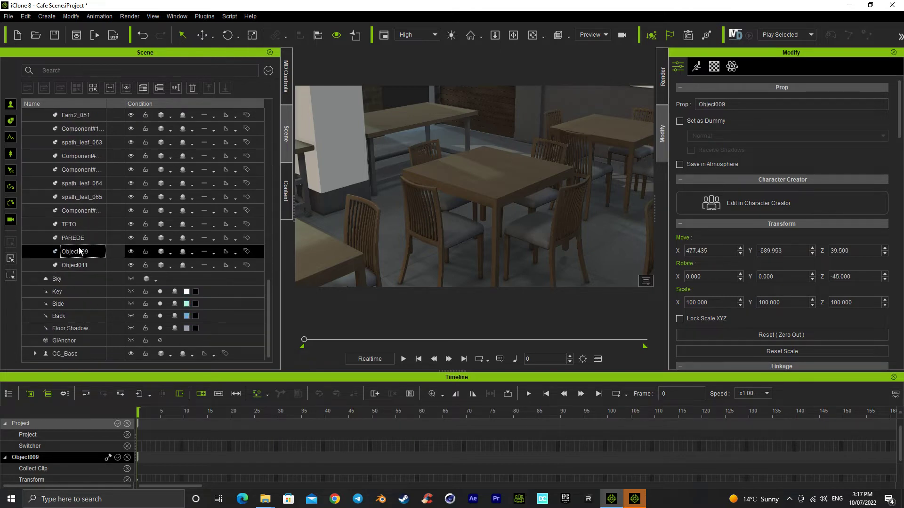
double_click(79, 250)
right_drag(525, 208, 383, 230)
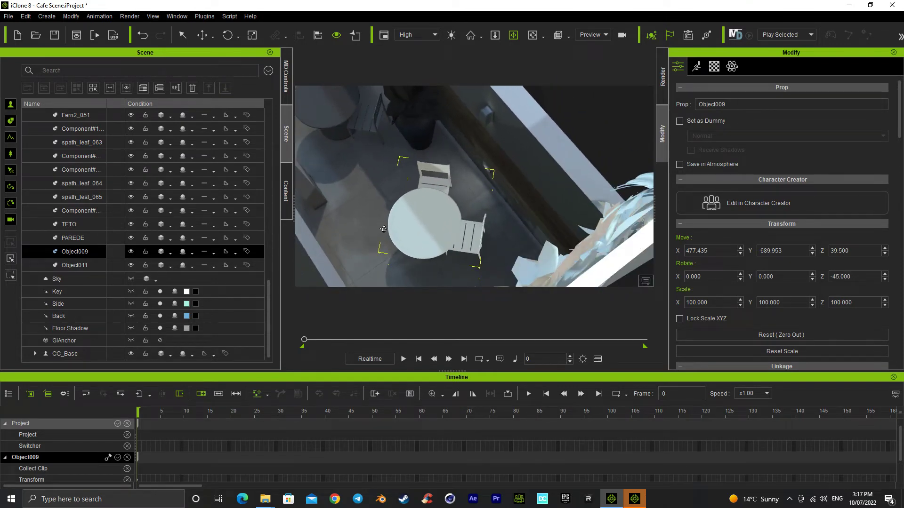
scroll(395, 232, up, 5)
right_drag(514, 194, 477, 178)
scroll(390, 189, down, 3)
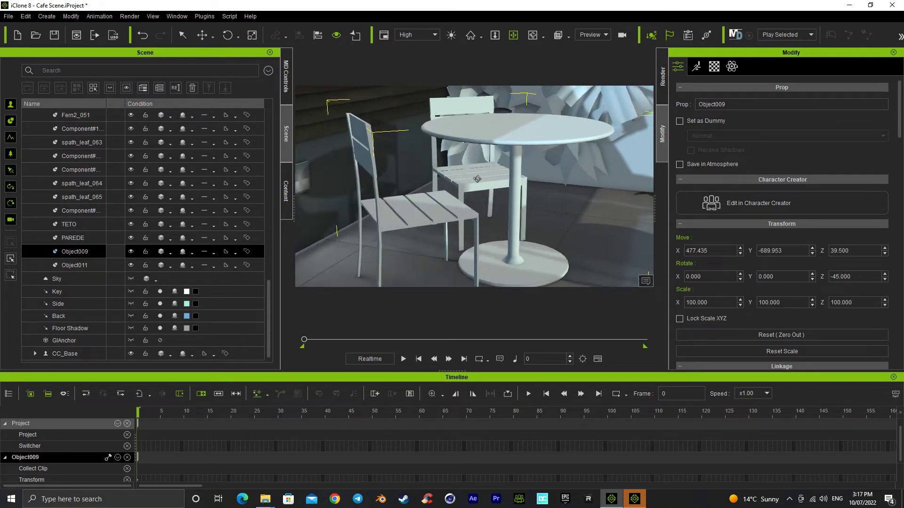
click(286, 191)
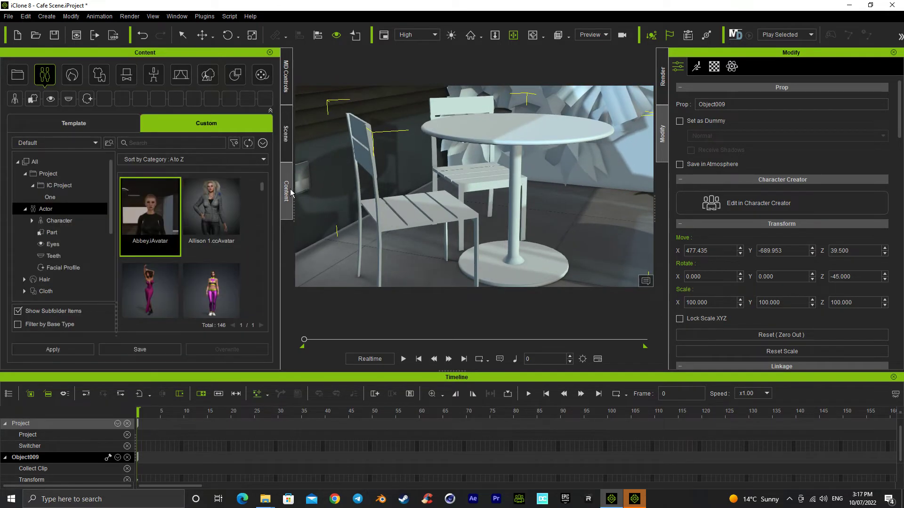
Collapse Actor in the library tree and open the Custom Props category with its 28 items
click(18, 161)
click(17, 161)
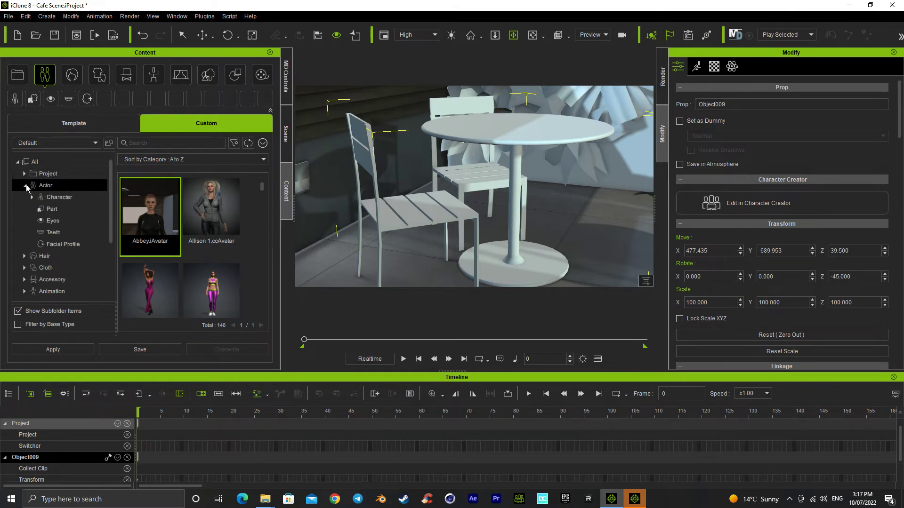
click(25, 186)
scroll(35, 266, down, 1)
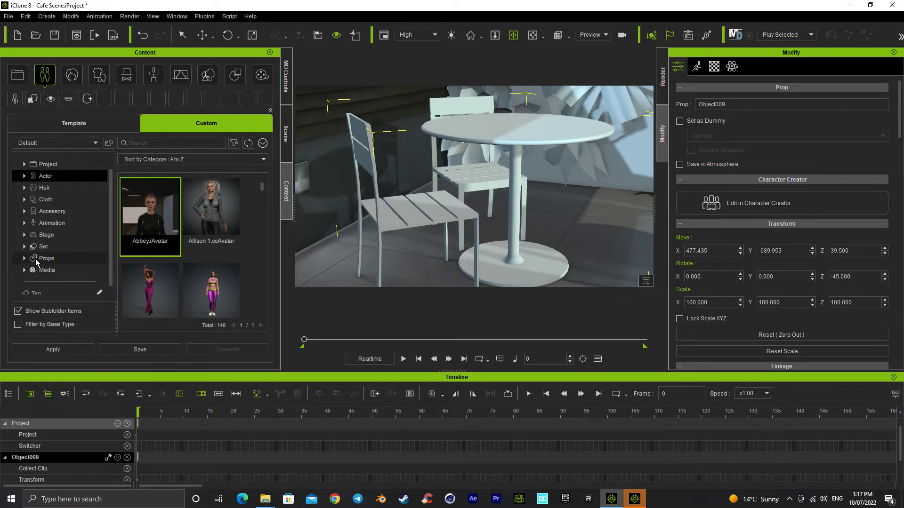
click(35, 259)
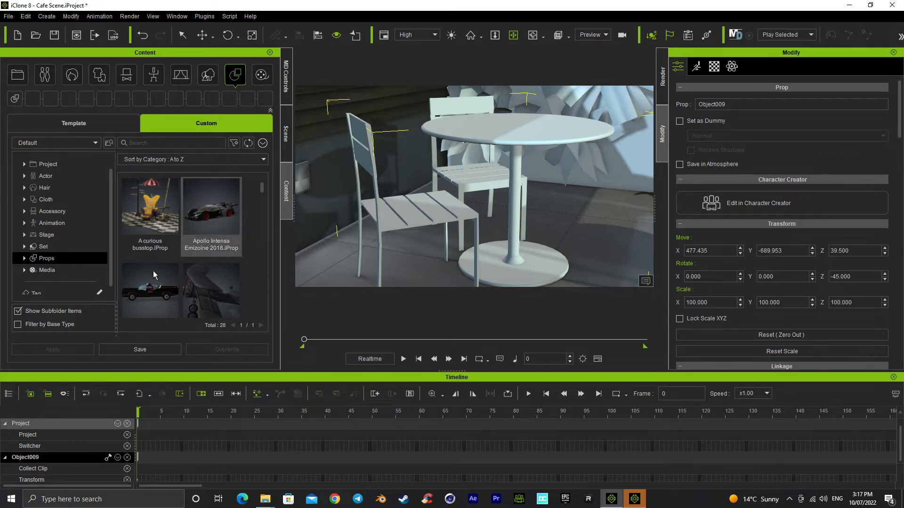
click(25, 259)
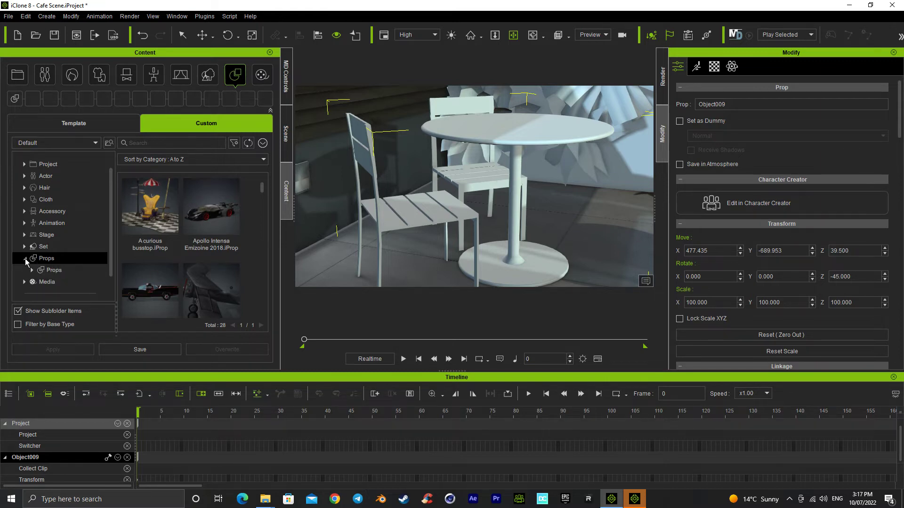
Create a new 'My tables' subfolder under Props in the Custom library
click(50, 272)
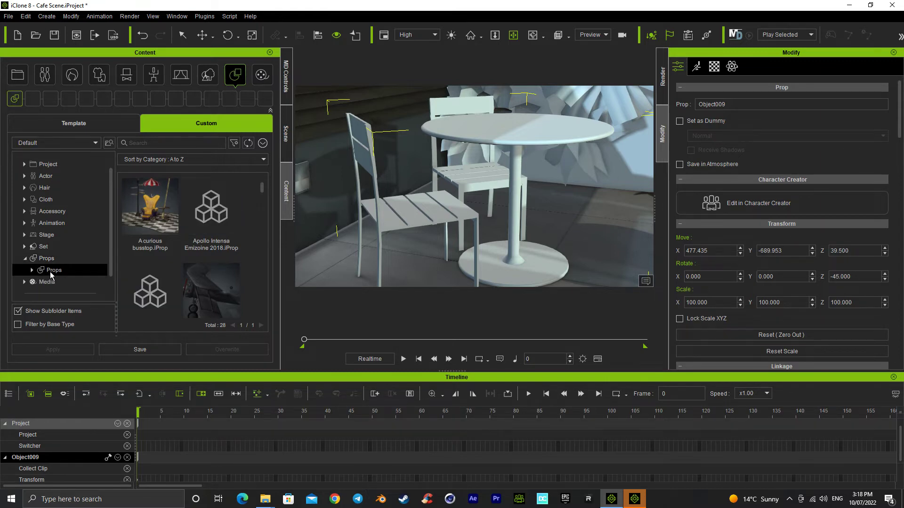
right_click(249, 237)
click(281, 245)
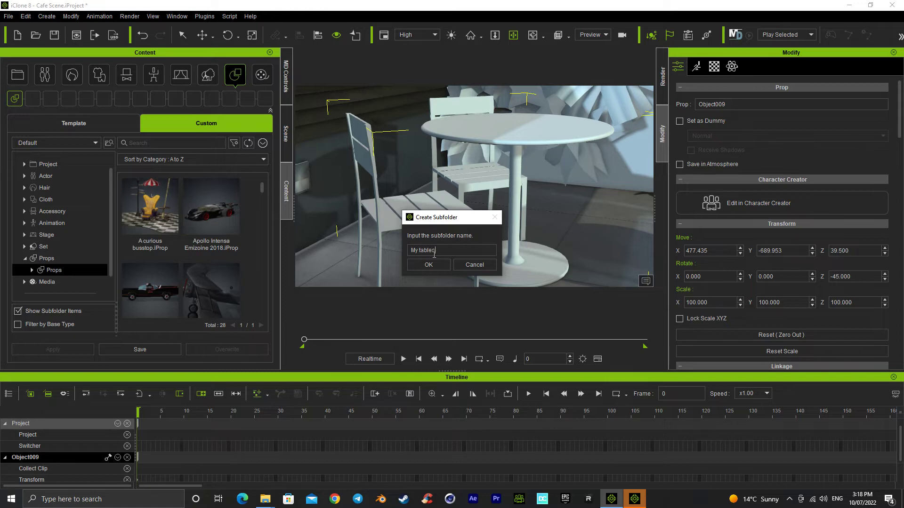
text(My tables)
click(428, 265)
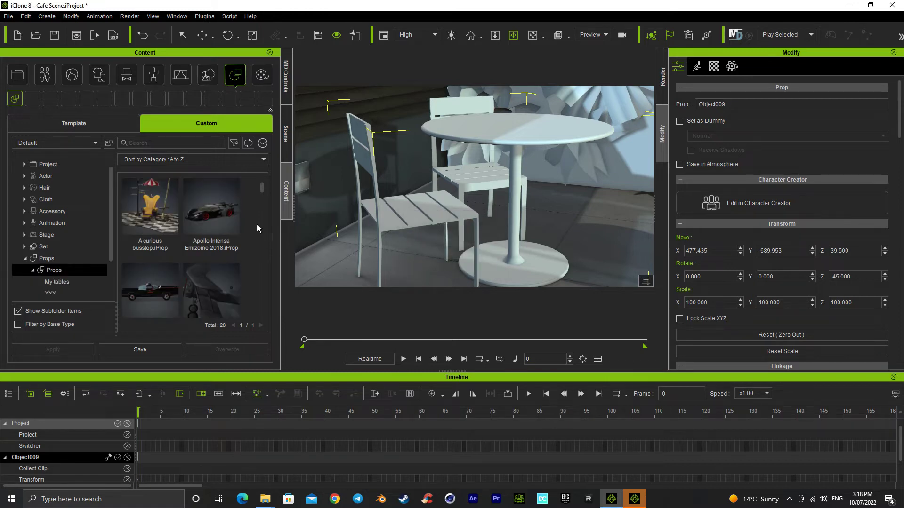
Save the table-and-chairs prop into My tables as 'Table'
click(56, 283)
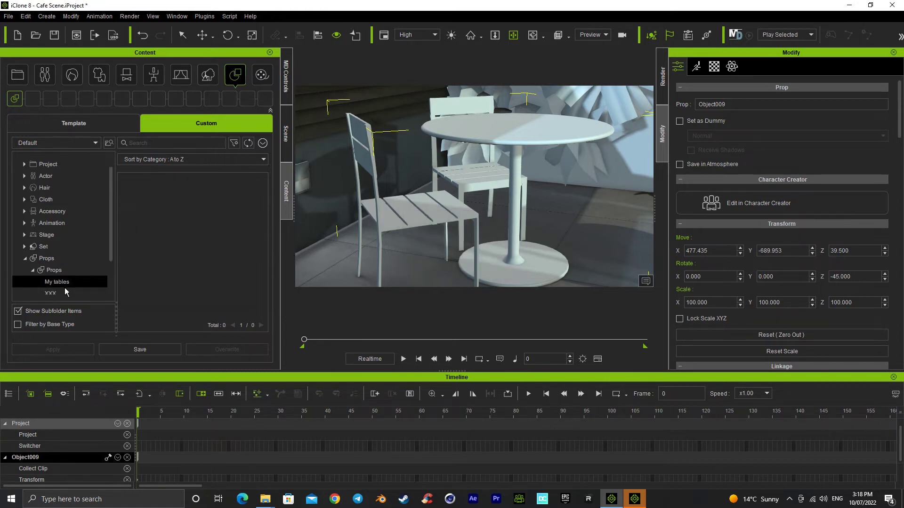
click(155, 346)
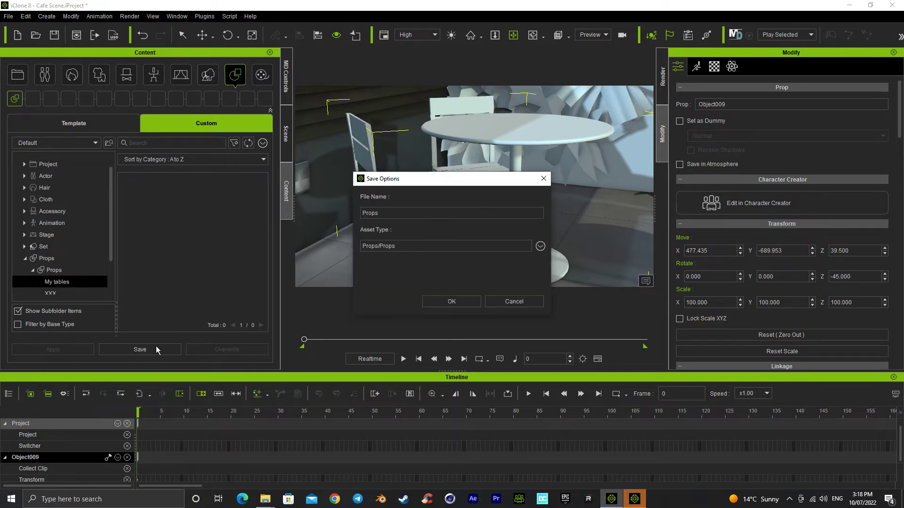
drag(396, 212, 357, 214)
text(Table)
click(460, 301)
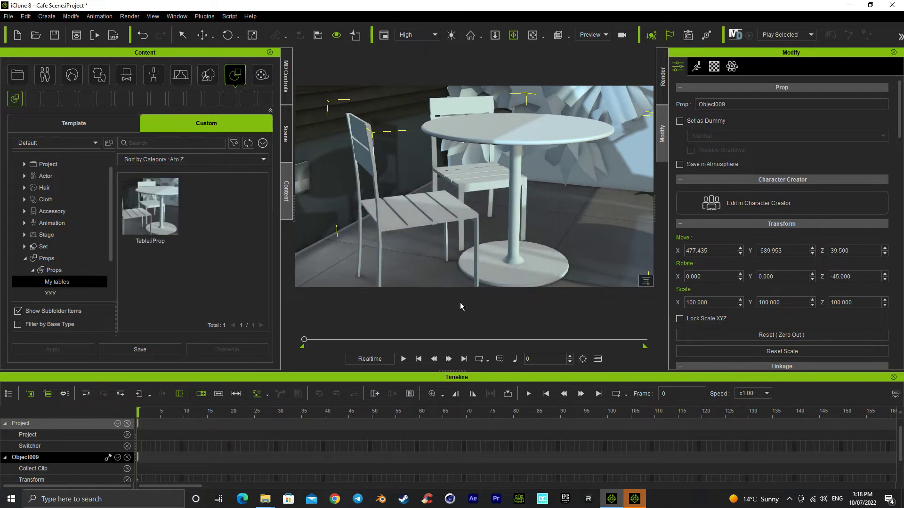
Start a new project without saving the café, then add the Table prop and Abbey avatar
click(18, 35)
click(451, 272)
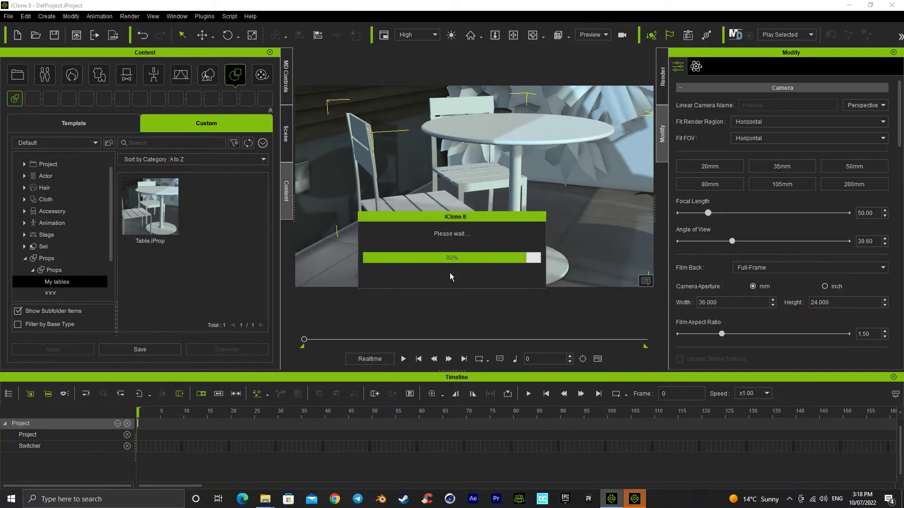
click(157, 213)
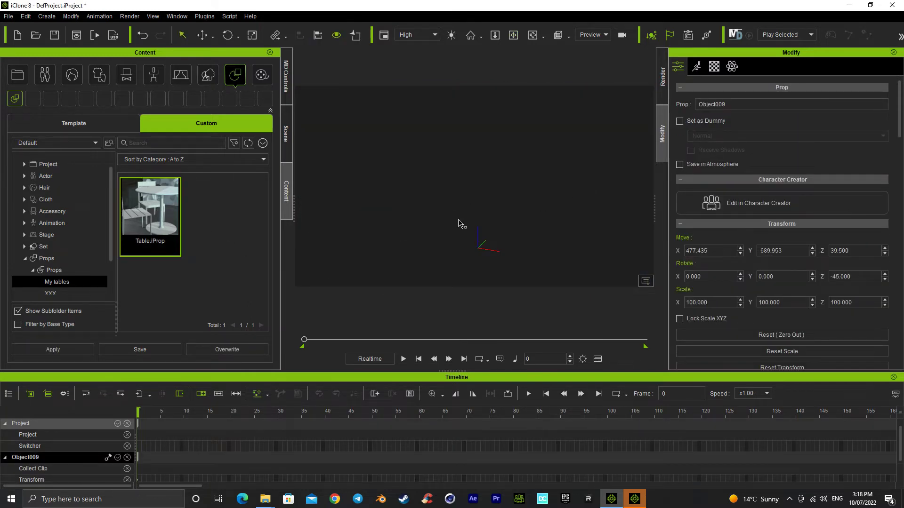
right_drag(555, 258, 411, 283)
click(46, 177)
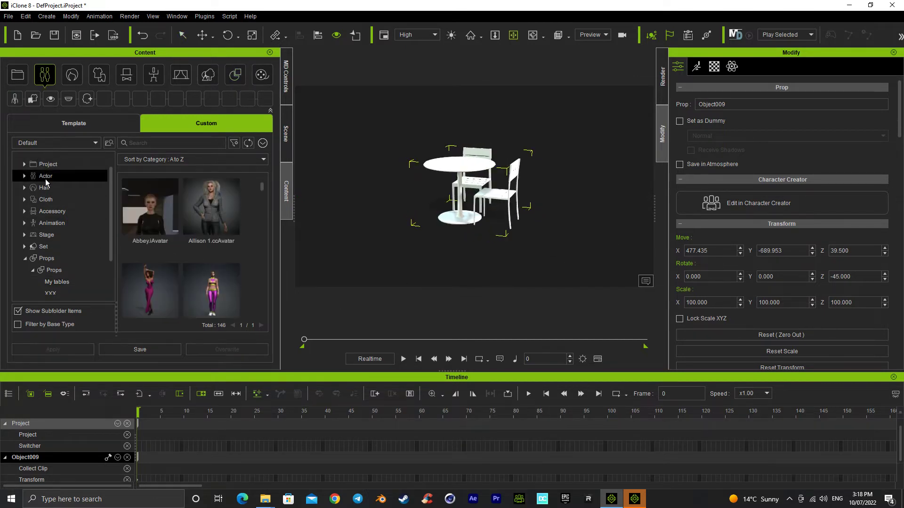
double_click(163, 220)
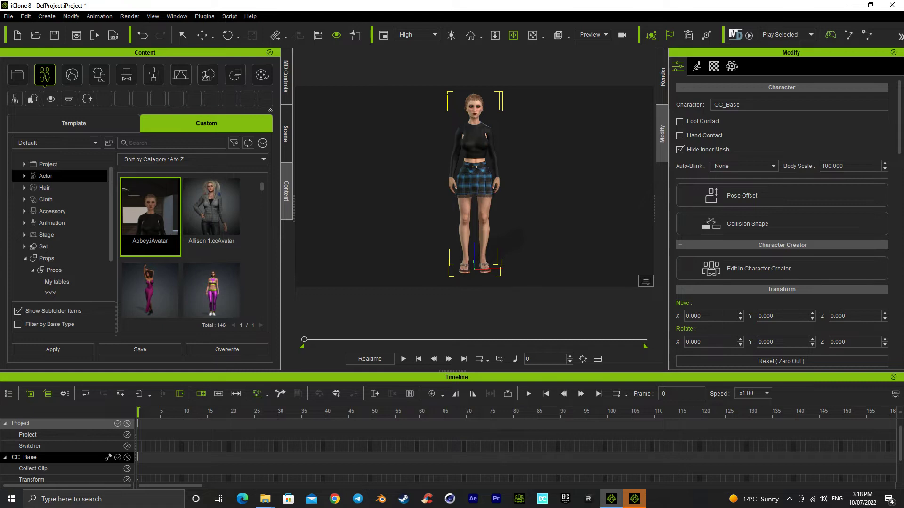
Apply the Abbey avatar onto the scene character and play the animation to frame 305
key(alt+Tab)
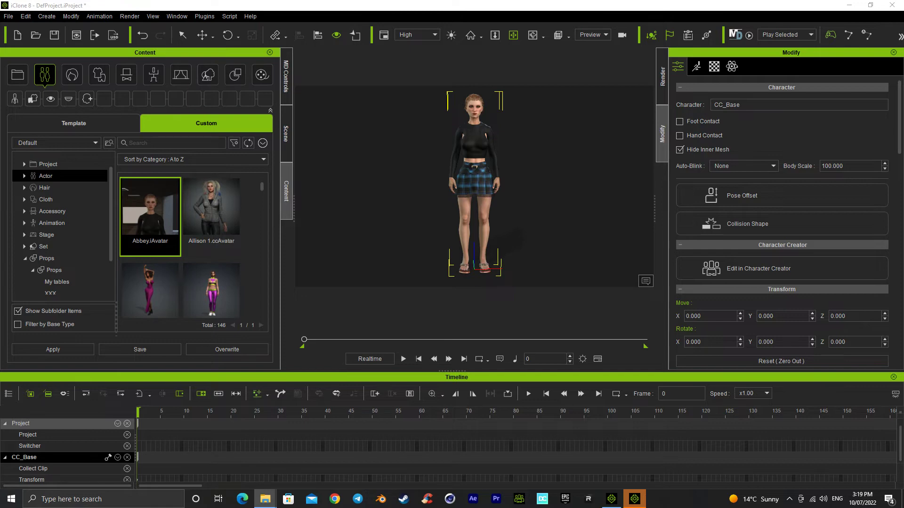
drag(151, 235, 466, 177)
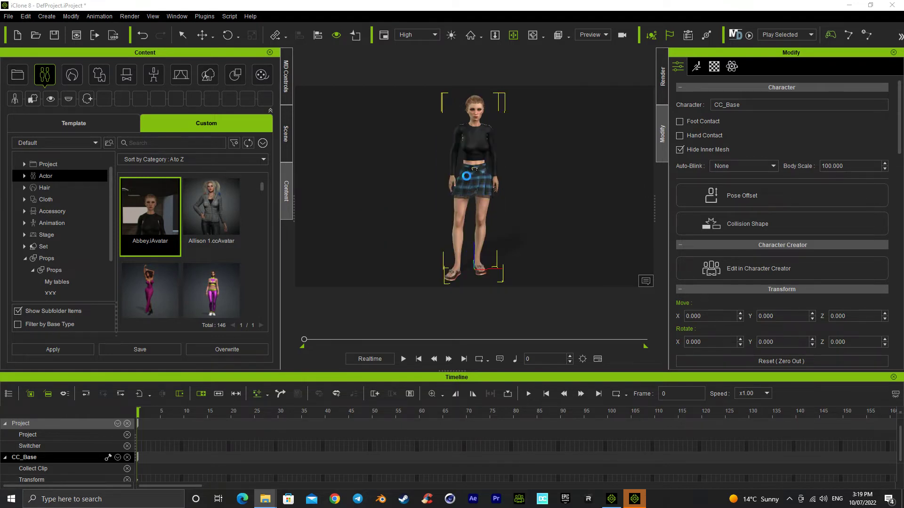
key(space)
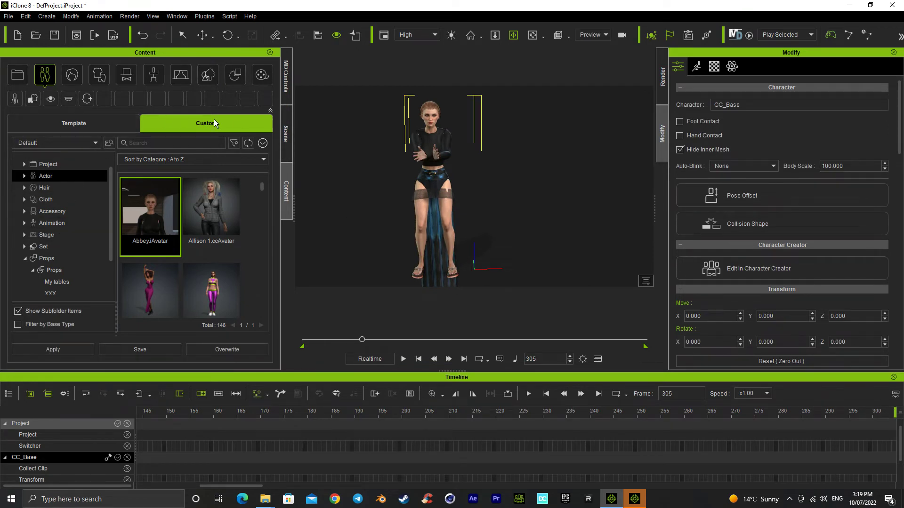
click(24, 260)
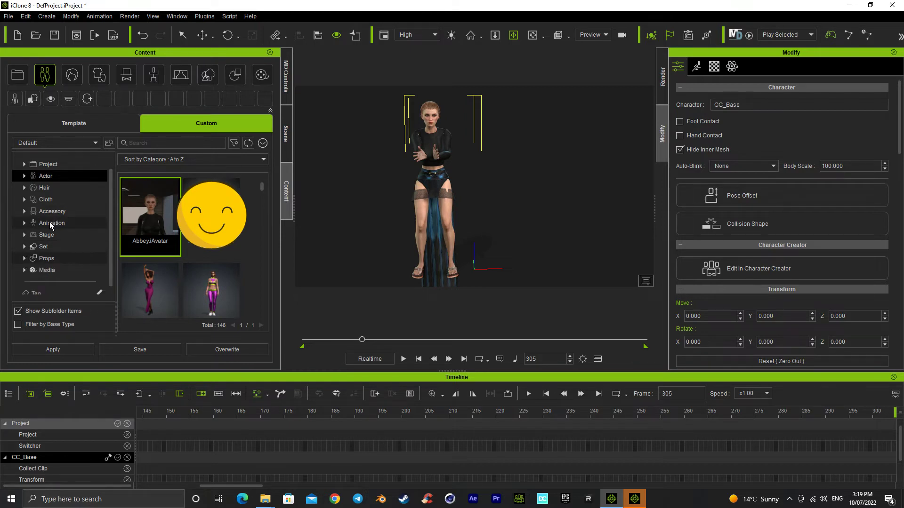
Save the character's motion to Custom Animation > Motion-Plus as 'Abbey talking'
click(50, 223)
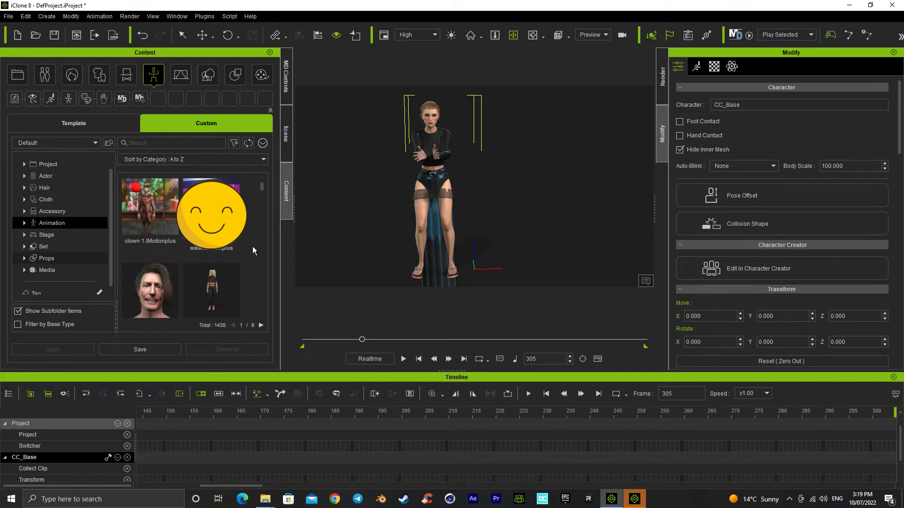
click(24, 224)
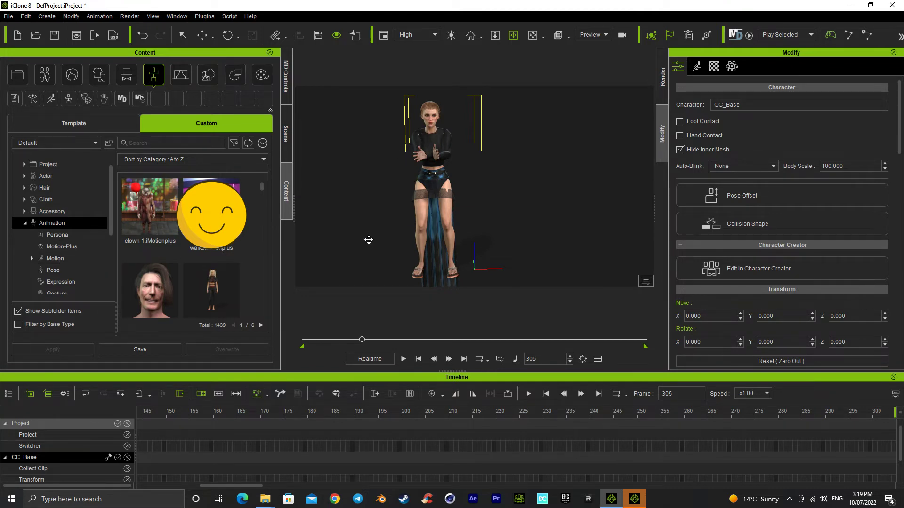
click(71, 246)
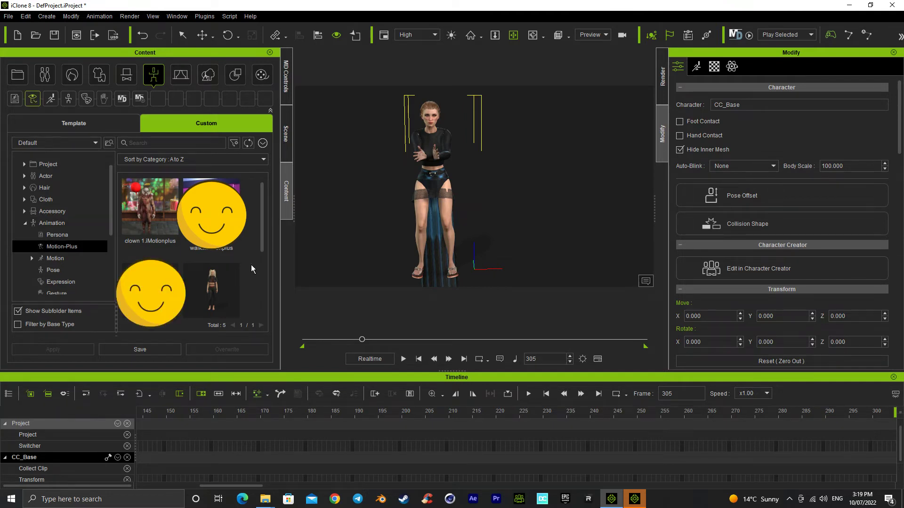
click(149, 349)
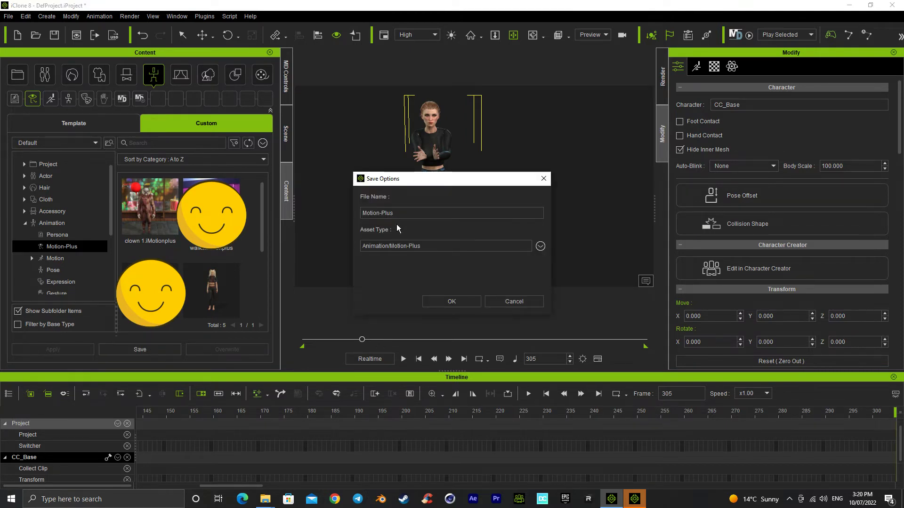
drag(395, 212, 349, 213)
text(Abbey talking)
click(462, 297)
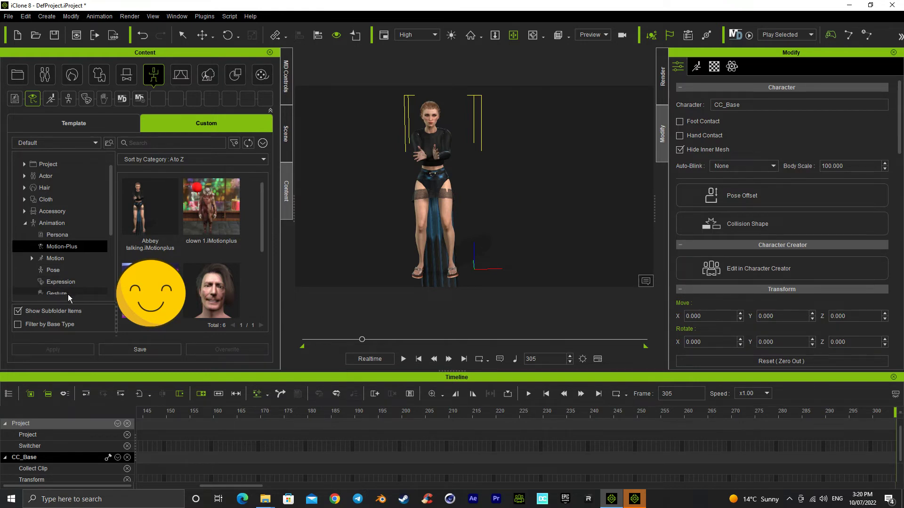
click(24, 200)
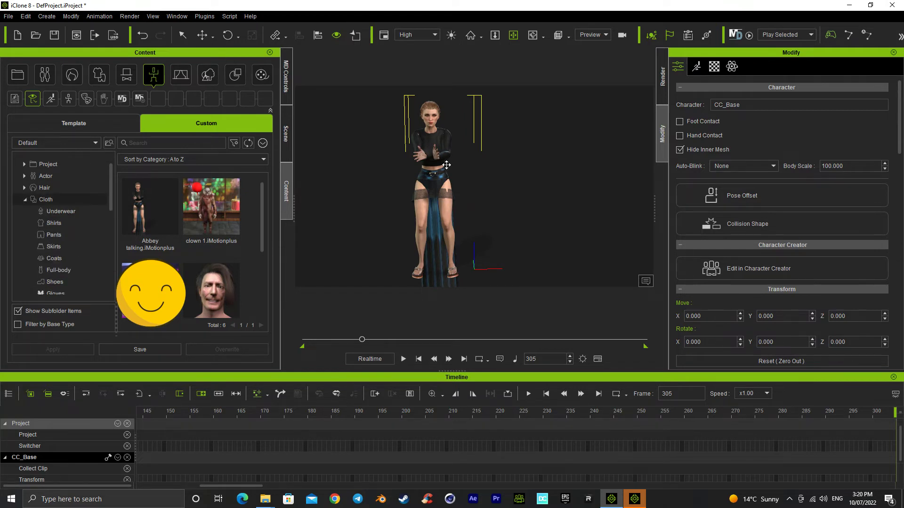
Select the character's hair object in the Scene list
click(287, 134)
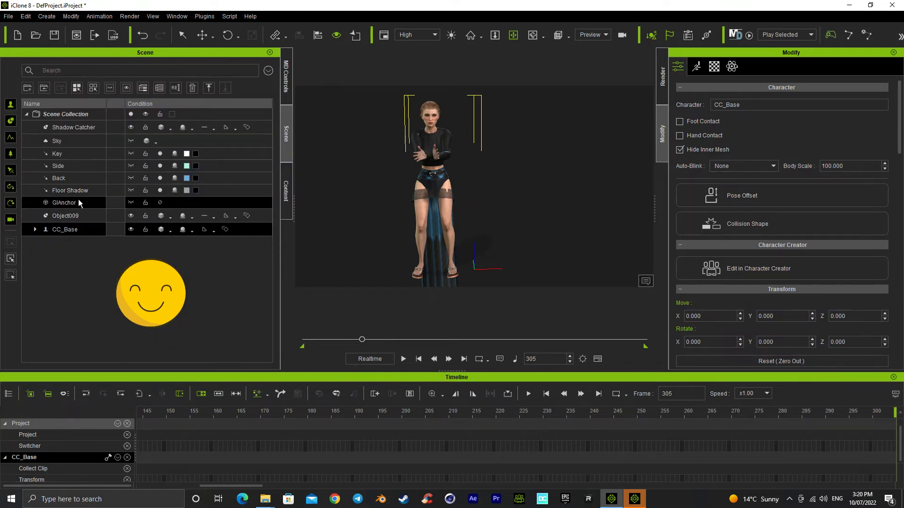
click(36, 230)
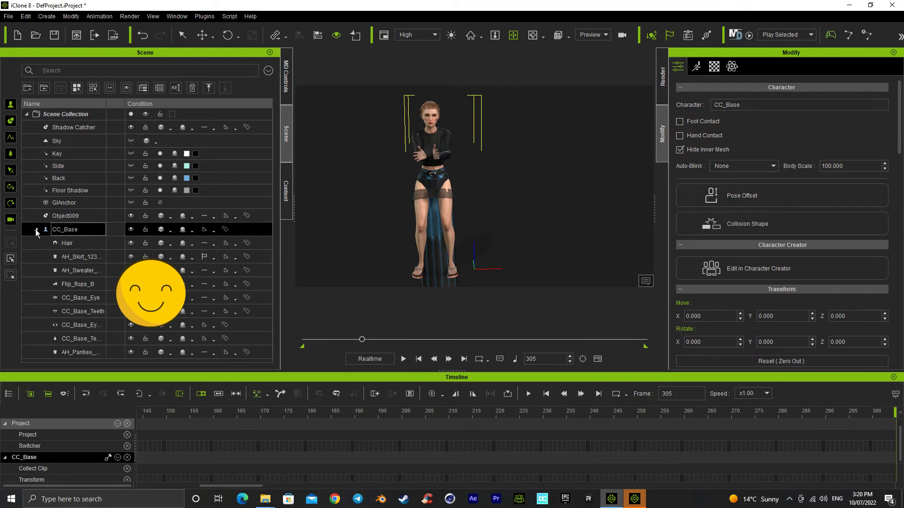
click(76, 242)
click(290, 195)
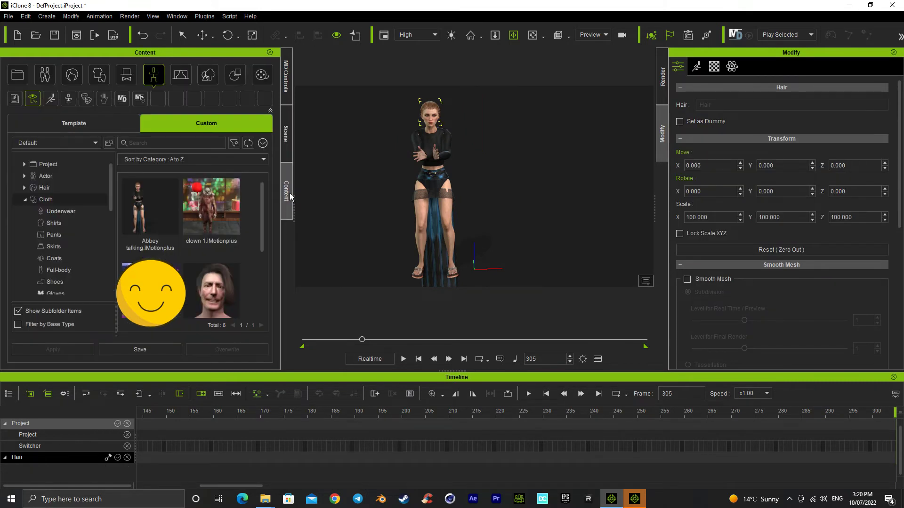
Save the hair to the Custom Hair > HairStyle folder as 'Abbey Hair'
click(24, 189)
click(24, 189)
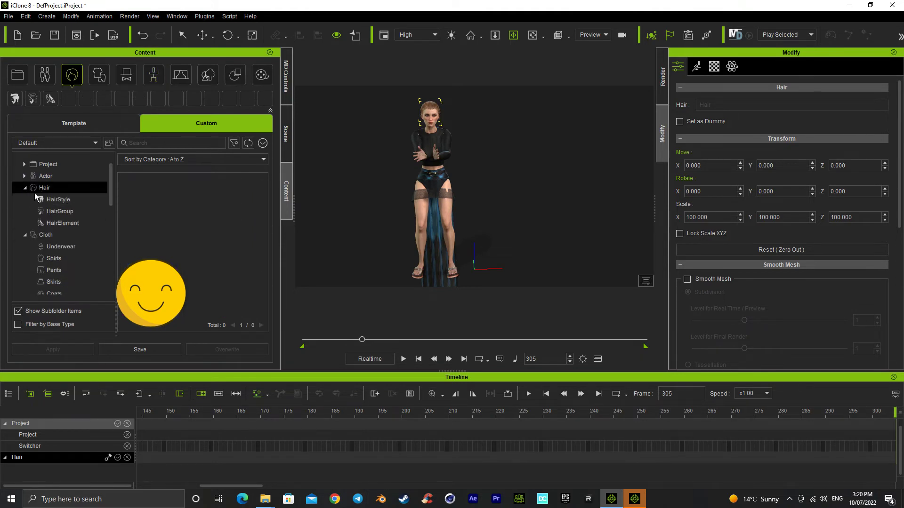
click(55, 200)
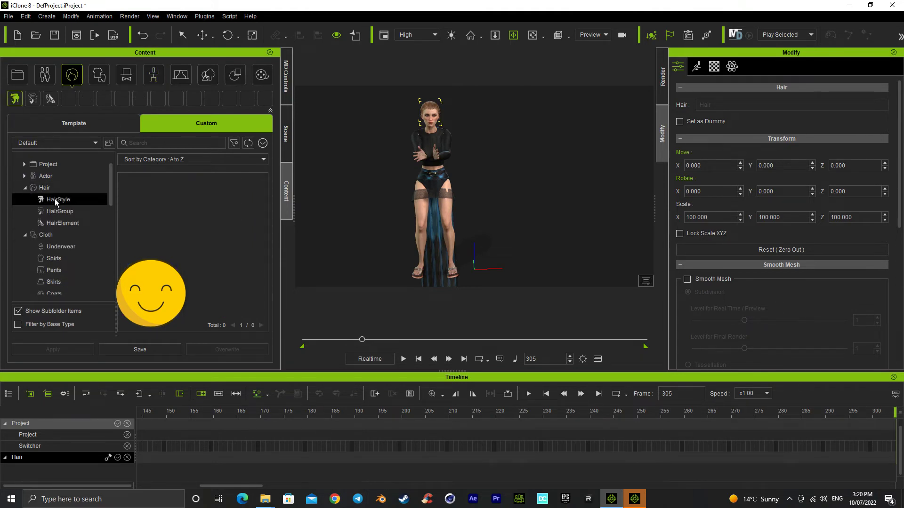
click(155, 346)
drag(416, 214, 334, 211)
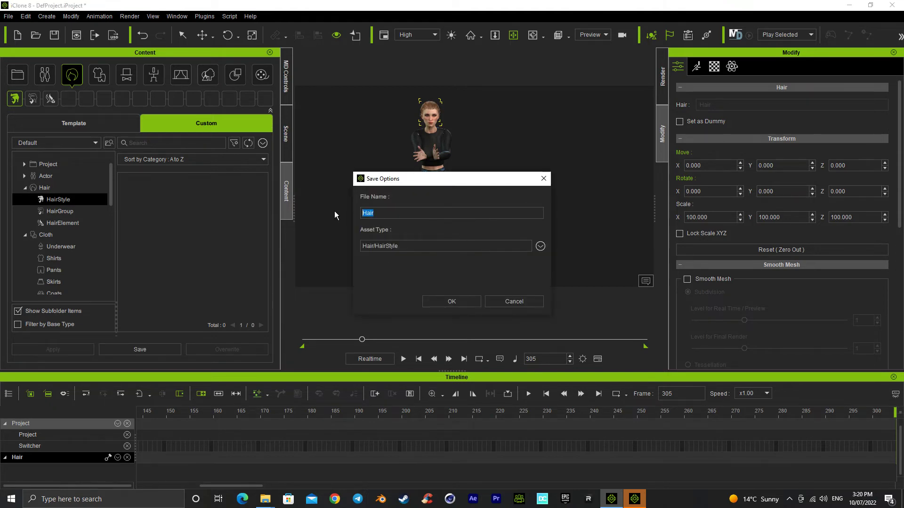
key(BackSpace)
text(Abbey Hair)
key(Return)
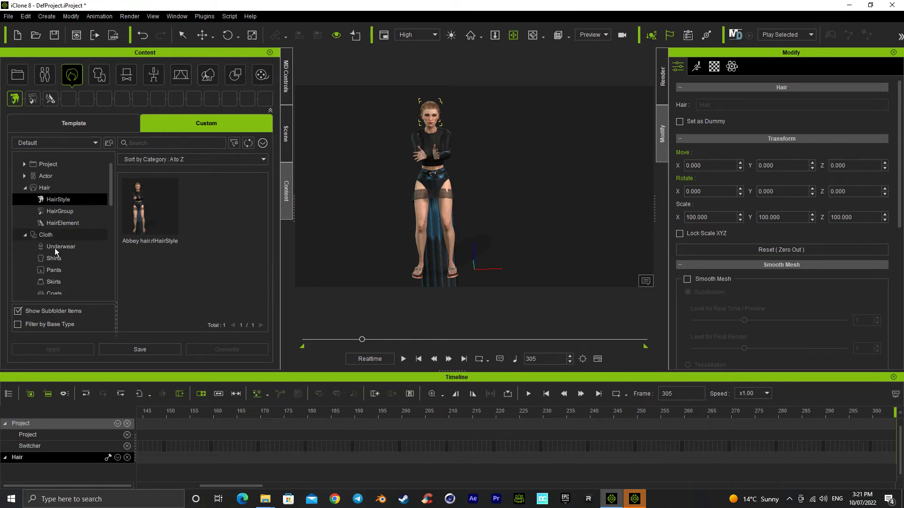
Widen the Scene list's Name column and select the skirt AH_Skirt_12311_Shape in the viewport
click(285, 134)
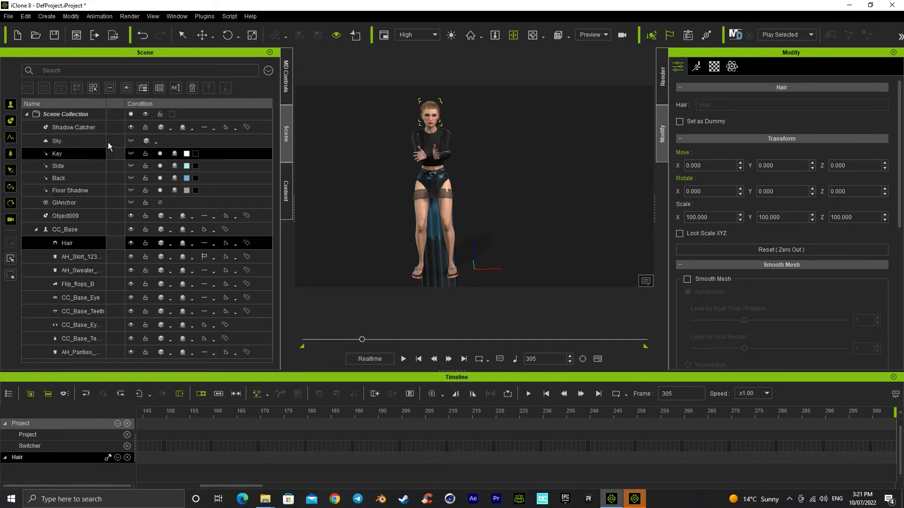
drag(107, 103, 146, 106)
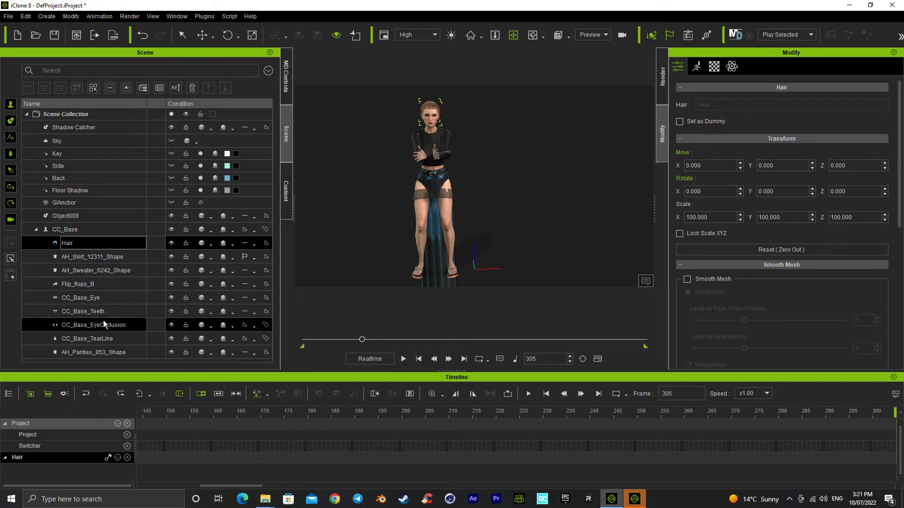
click(36, 229)
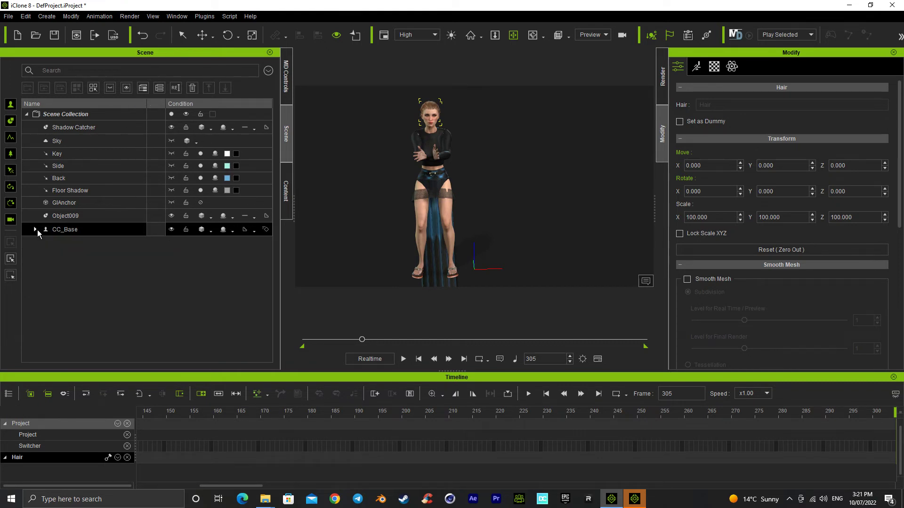
click(37, 232)
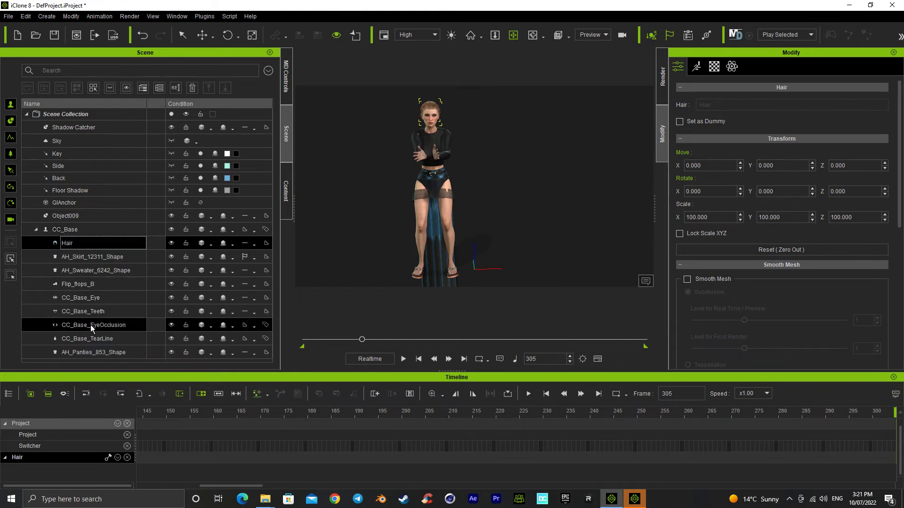
click(104, 354)
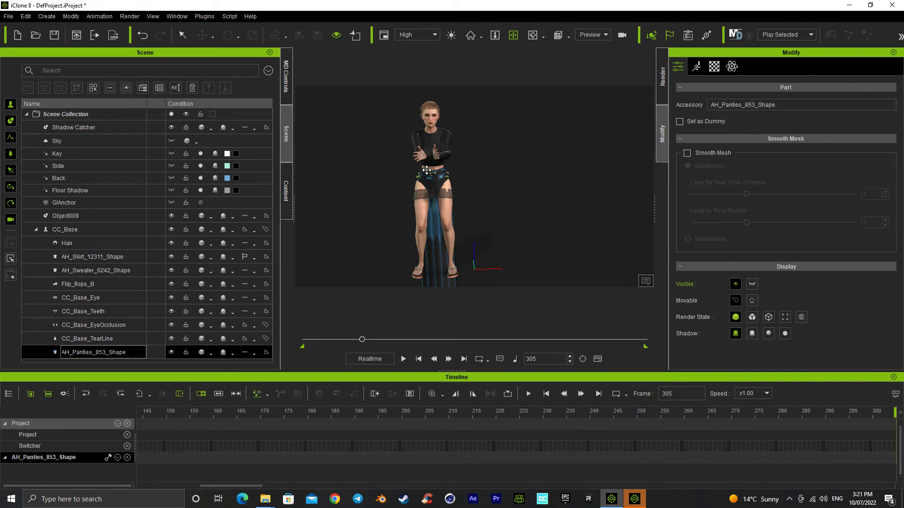
click(440, 178)
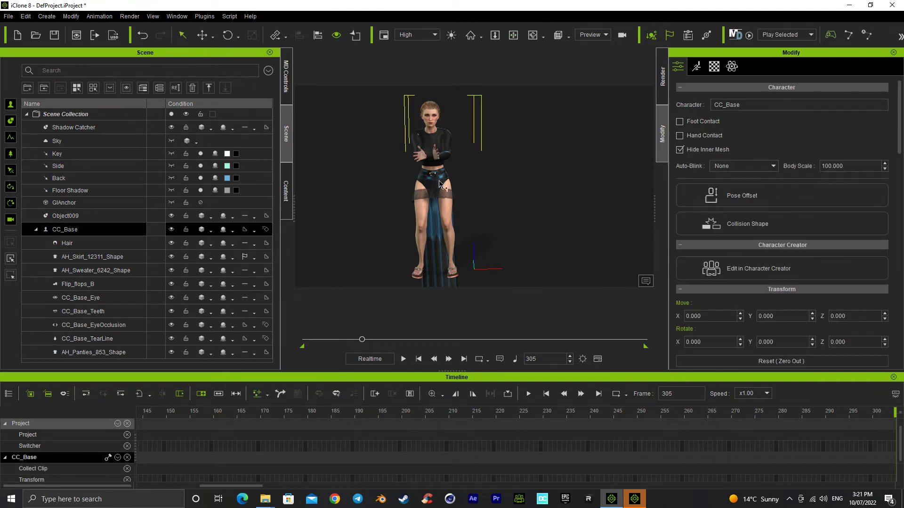
right_drag(440, 189, 478, 224)
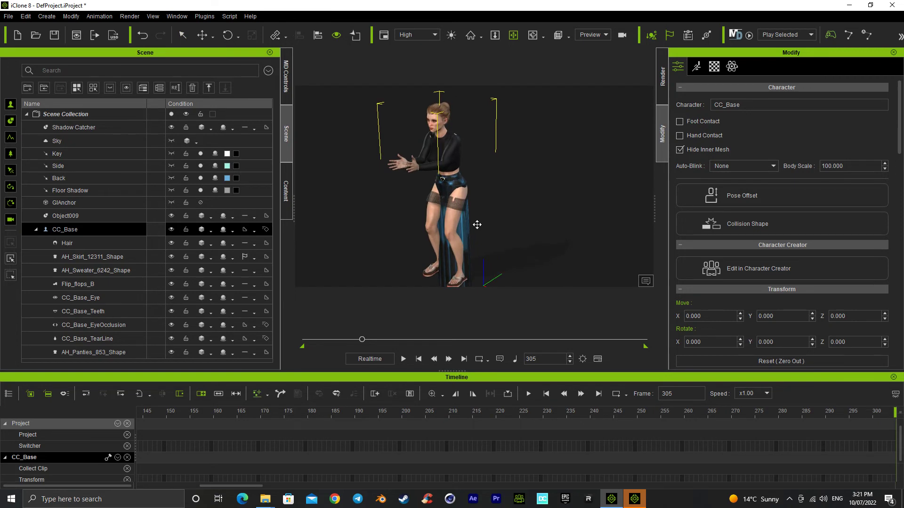
click(464, 238)
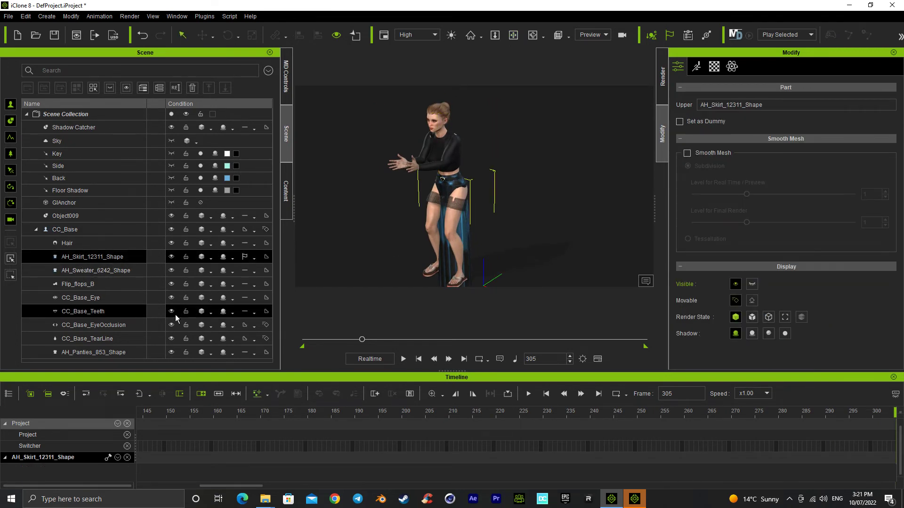
In the Content library, collapse Hair and open the empty Cloth > Skirts folder
click(285, 187)
click(25, 187)
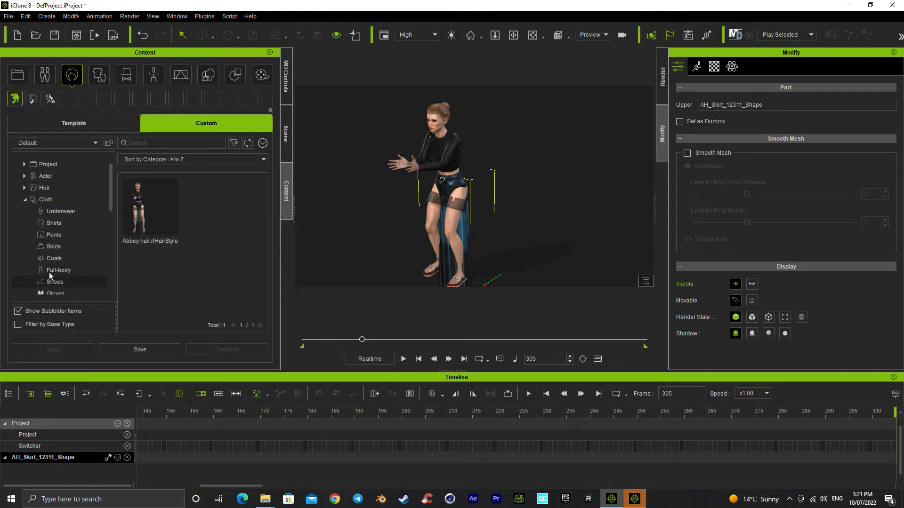
click(51, 247)
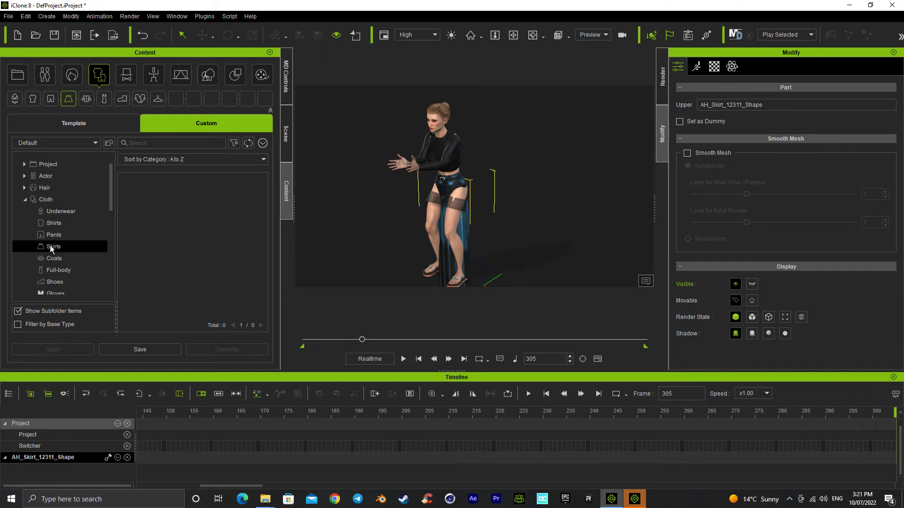
Create a 'Blue skirts' subfolder inside Cloth > Skirts in the Custom library
right_click(142, 210)
click(160, 220)
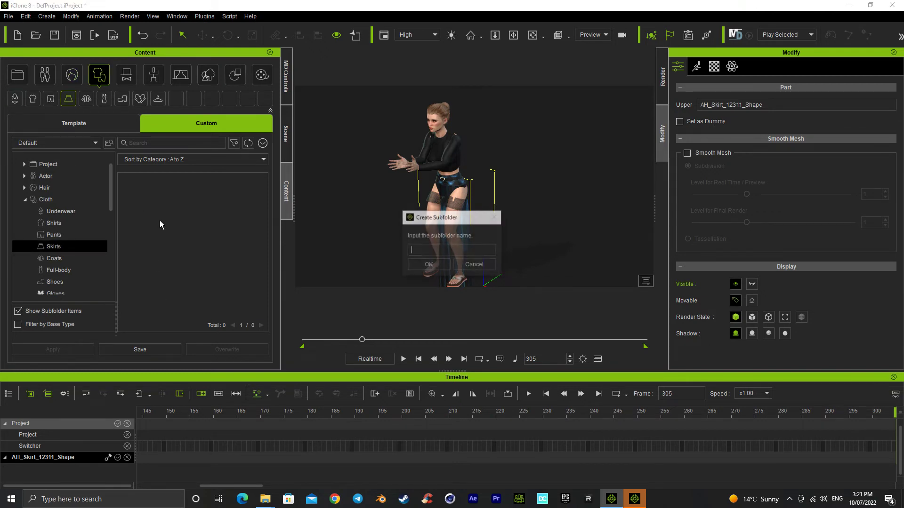
text(Blue)
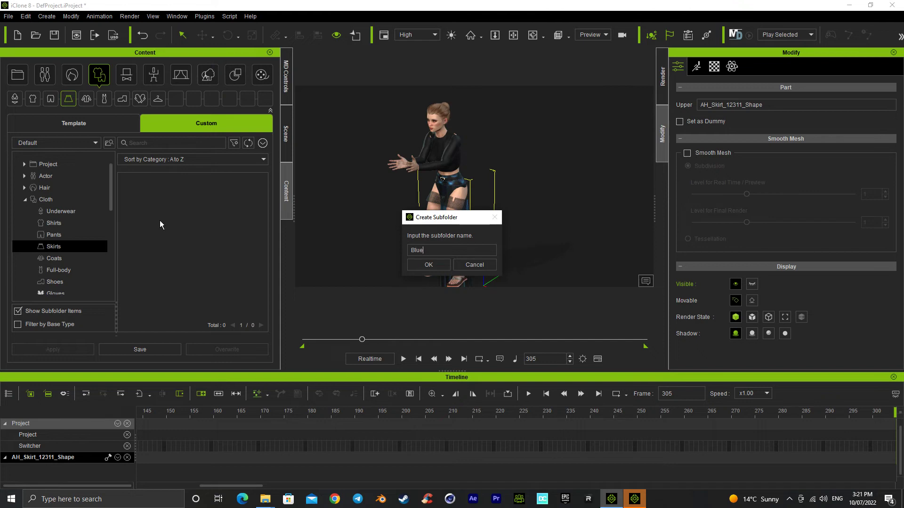
text( skirts)
click(429, 264)
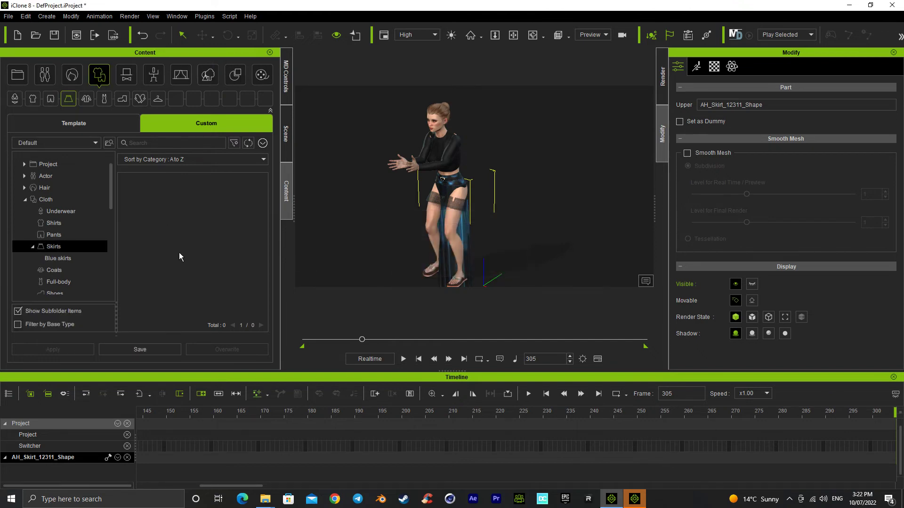
Save the current skirt into the Blue skirts folder as 'Abbeys Skirt'
click(69, 260)
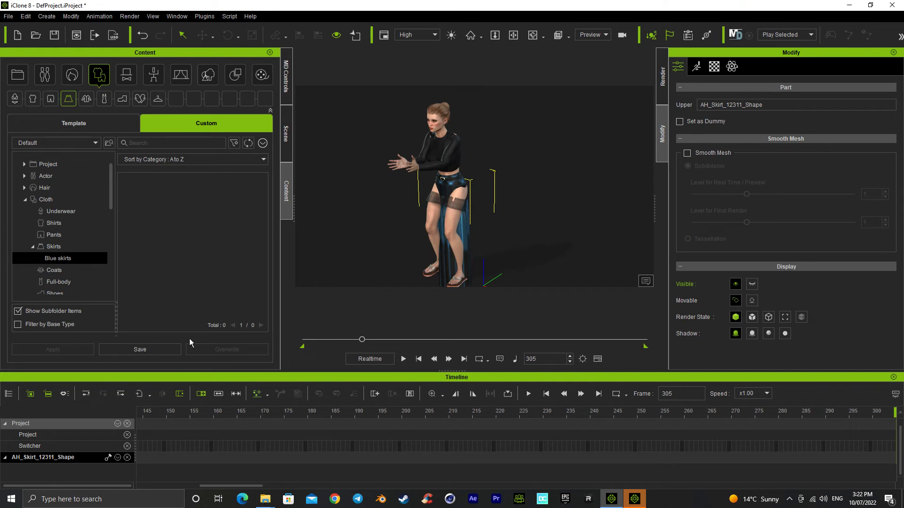
click(156, 349)
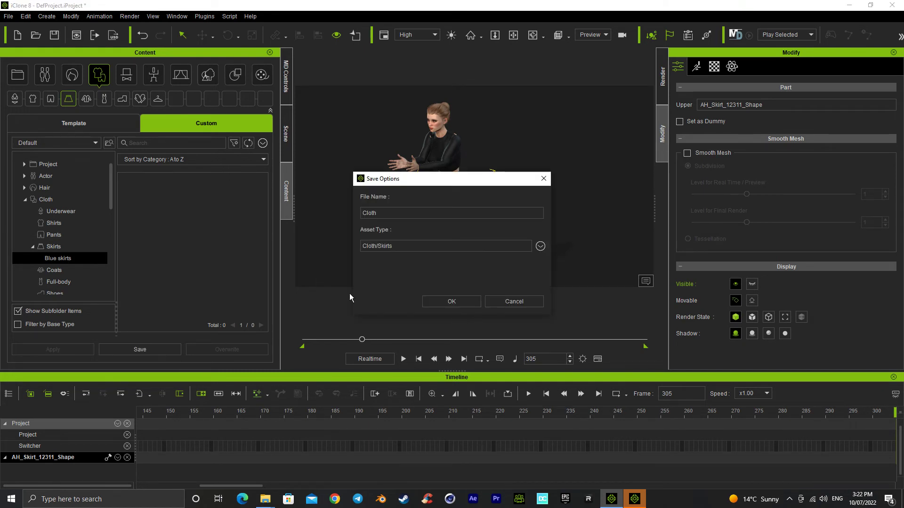
double_click(389, 214)
text(Abbeys Skirt)
key(Return)
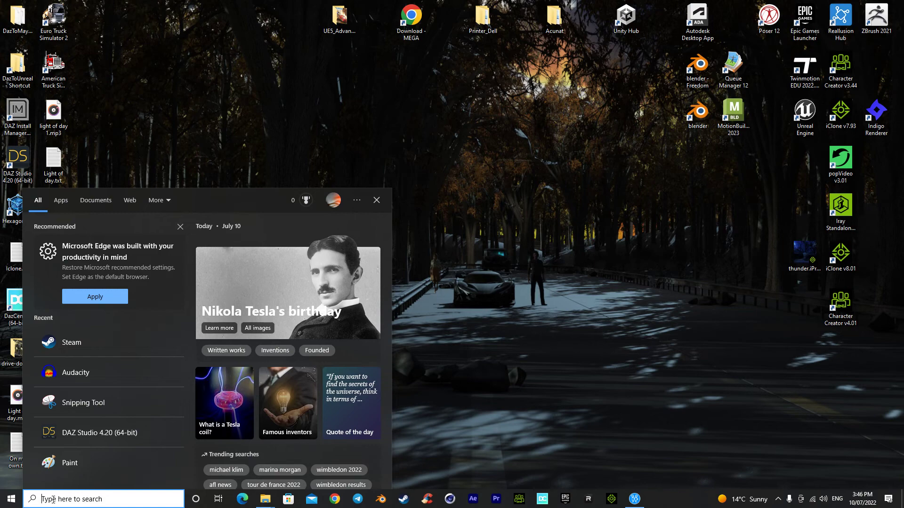
Search 'firewall', open Advanced settings, and start a New Inbound Rule under Inbound Rules
text(firewall)
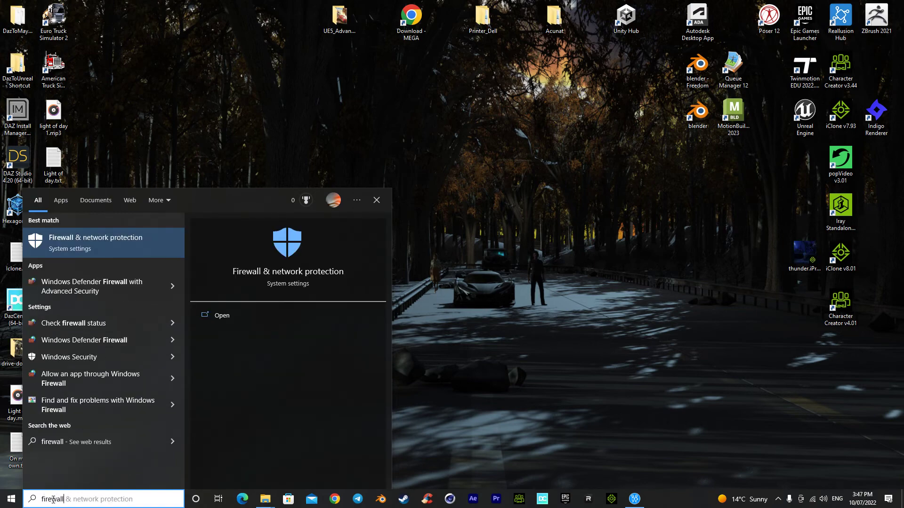
click(83, 376)
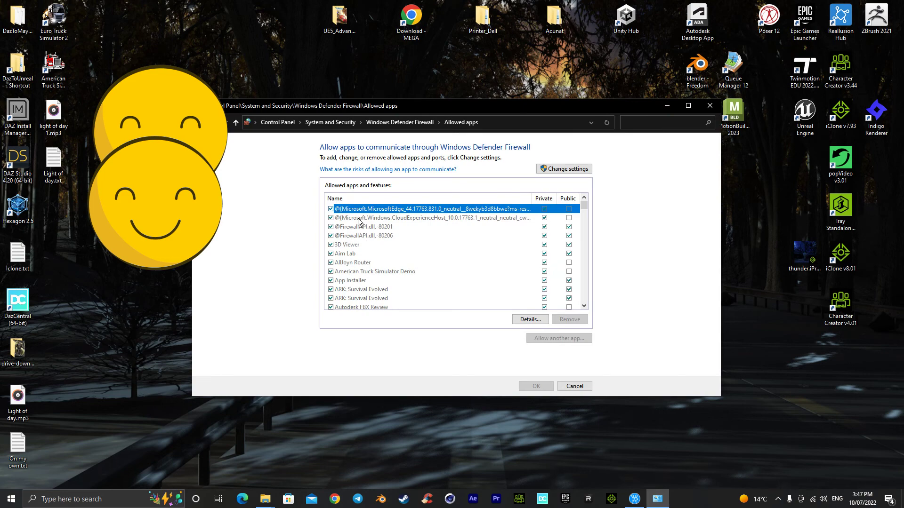
click(409, 123)
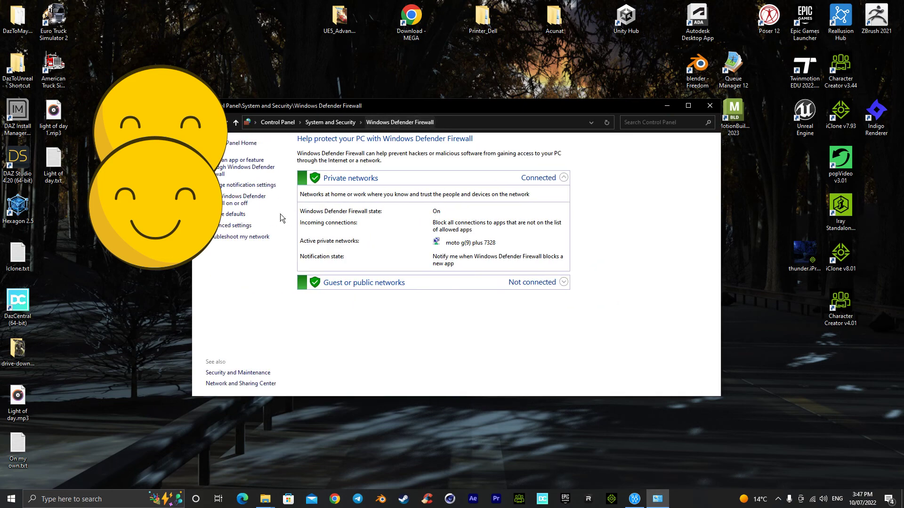
click(236, 227)
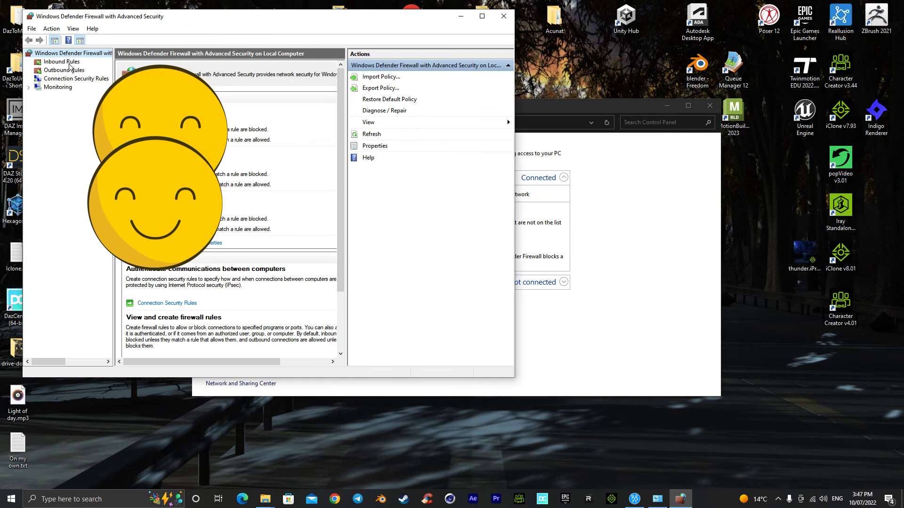
click(61, 62)
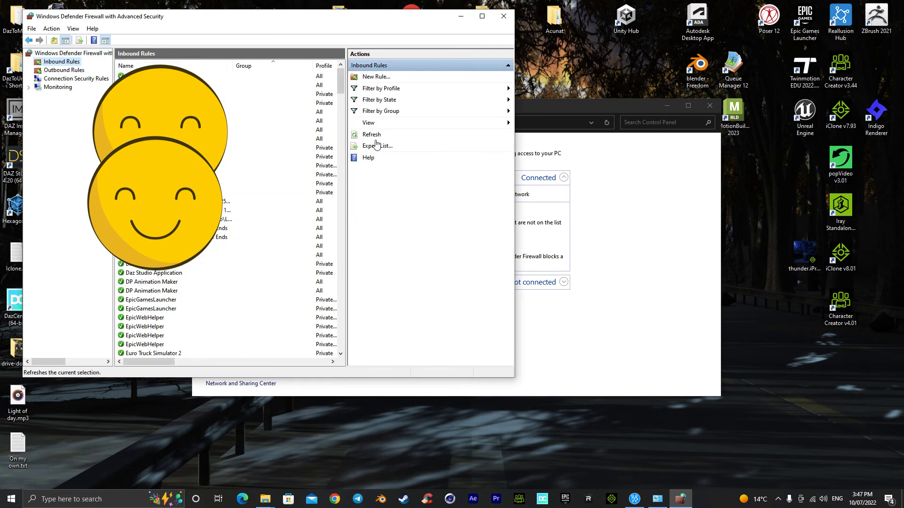
click(375, 77)
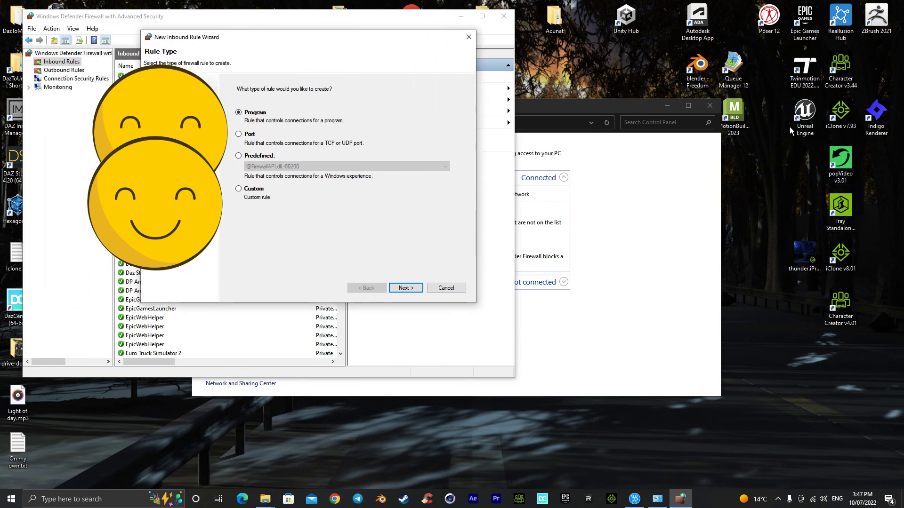
Locate Poser.exe via the Poser 12 shortcut, view its properties, and advance the wizard
right_click(806, 119)
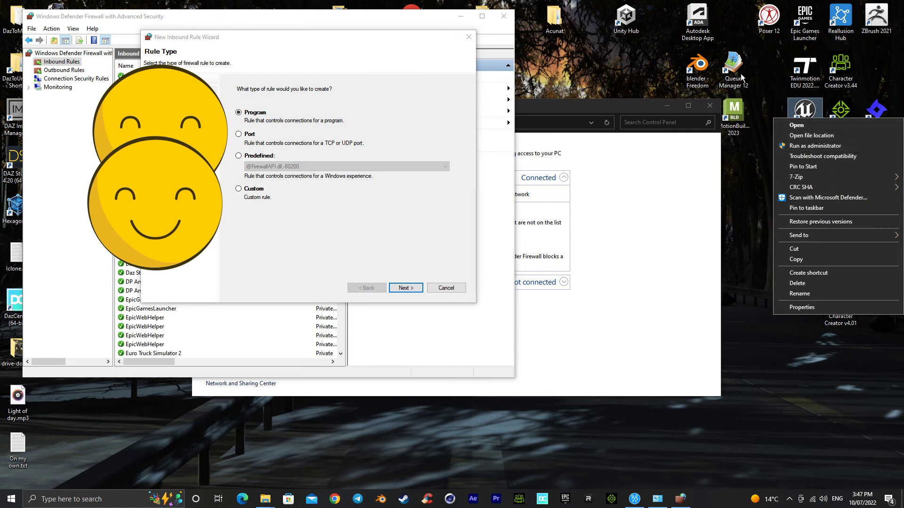
right_click(769, 24)
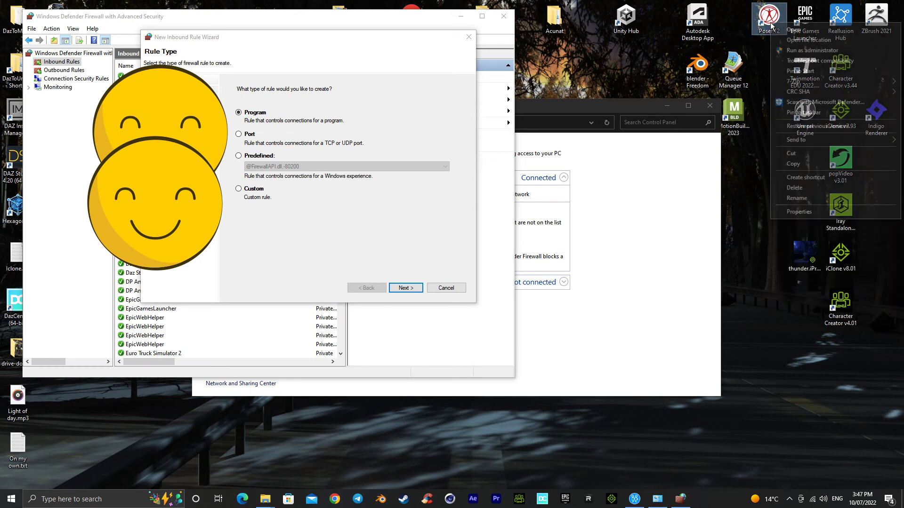
click(803, 40)
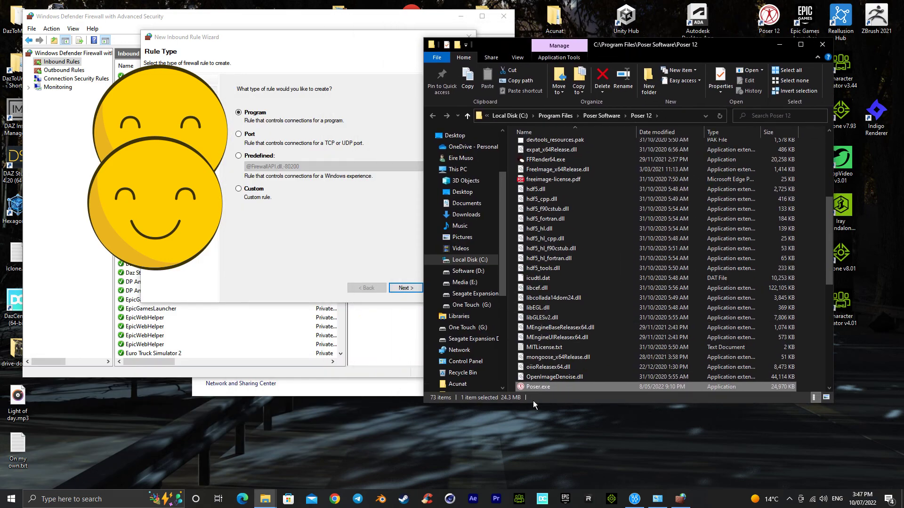
right_click(533, 387)
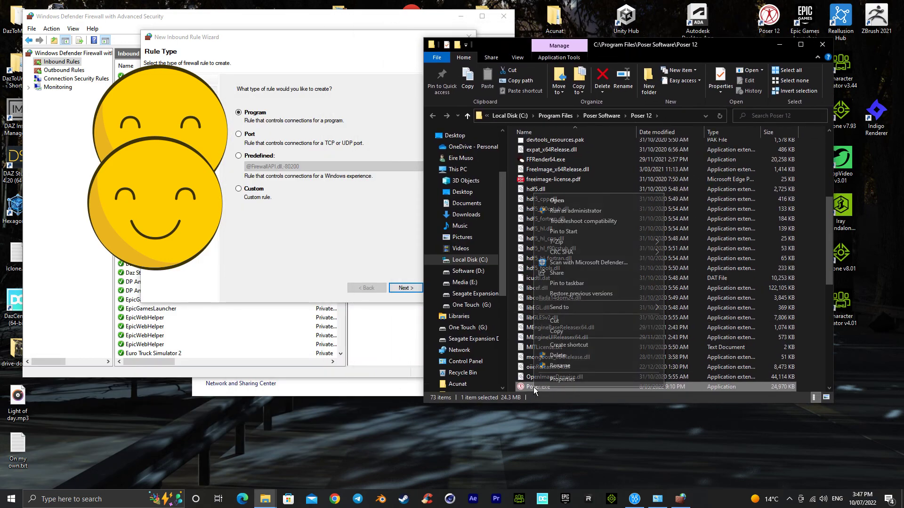
click(563, 380)
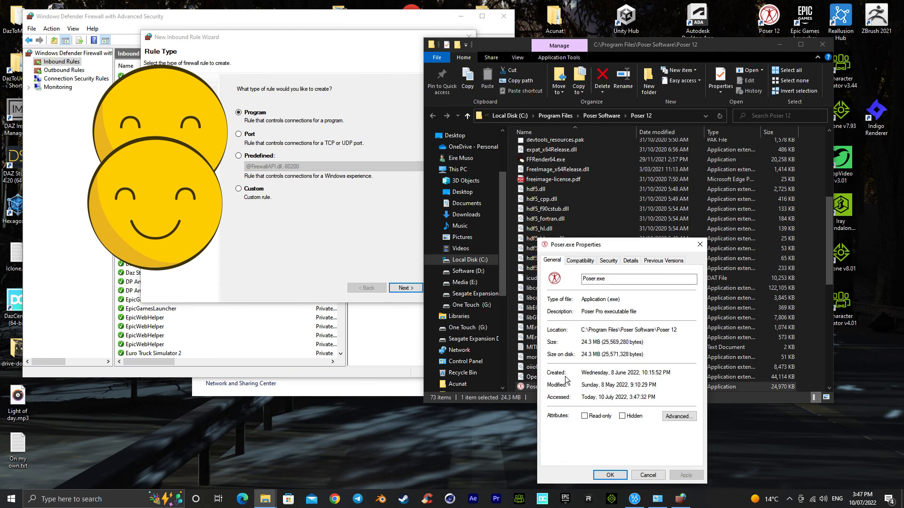
key(ctrl+a)
key(Escape)
click(405, 287)
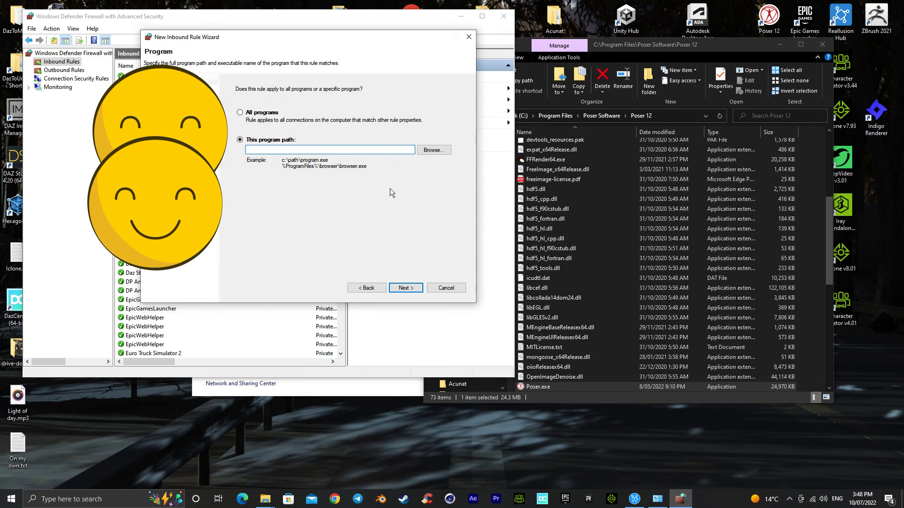
Finish the inbound rule with path 'dsdsdsds', Block the connection, all profiles, named 'aadasas'
click(405, 288)
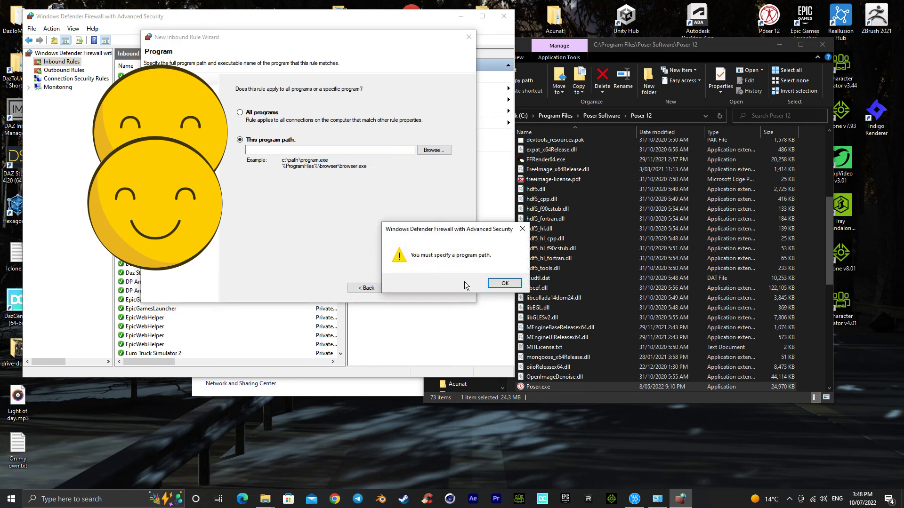
click(503, 283)
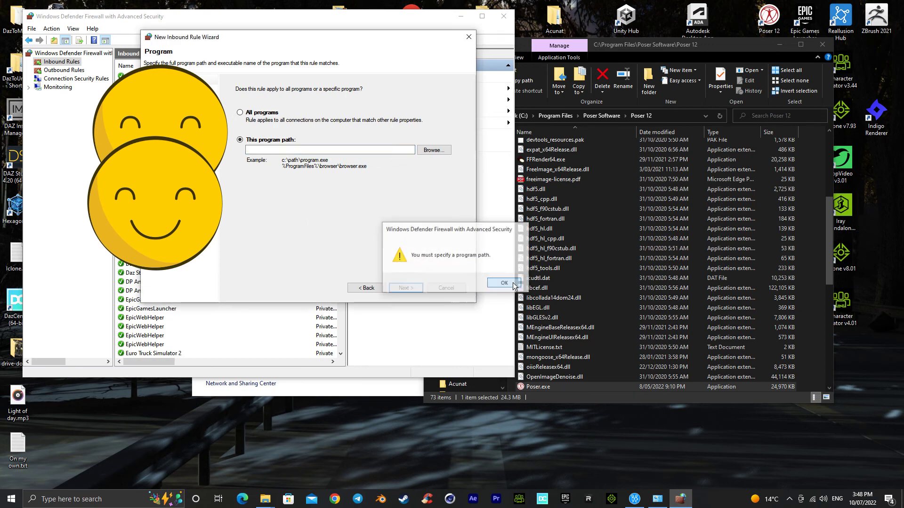
text(dsdsdsds)
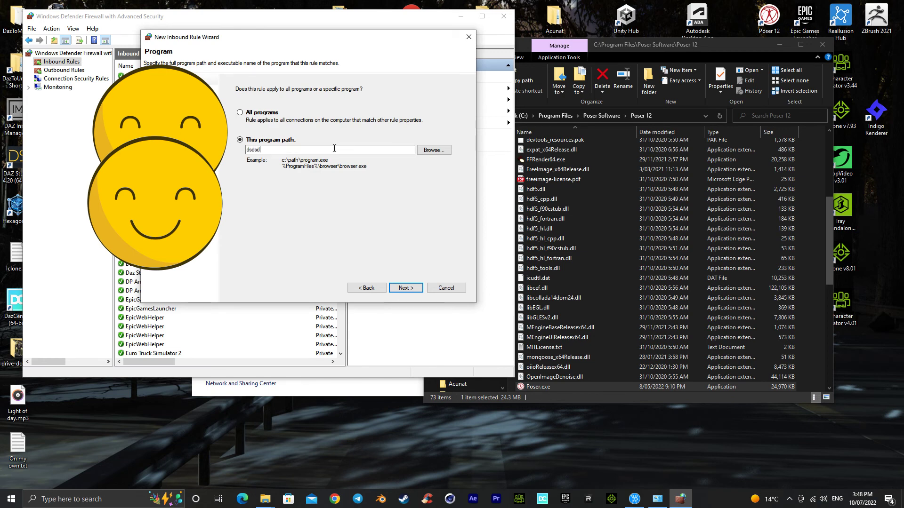
click(402, 289)
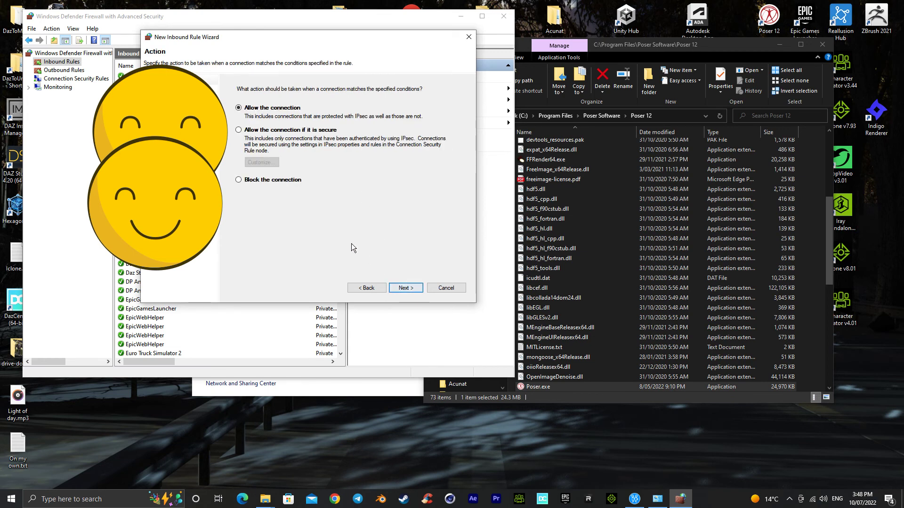
click(239, 181)
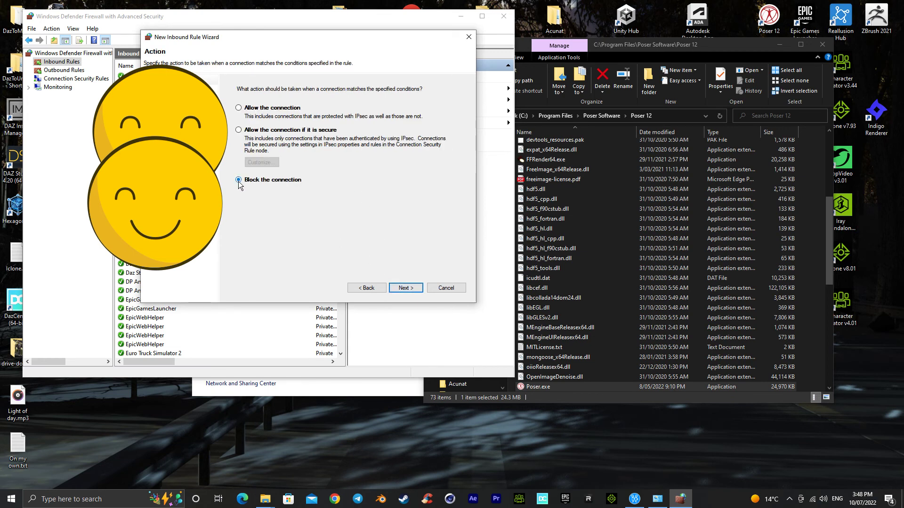
click(405, 288)
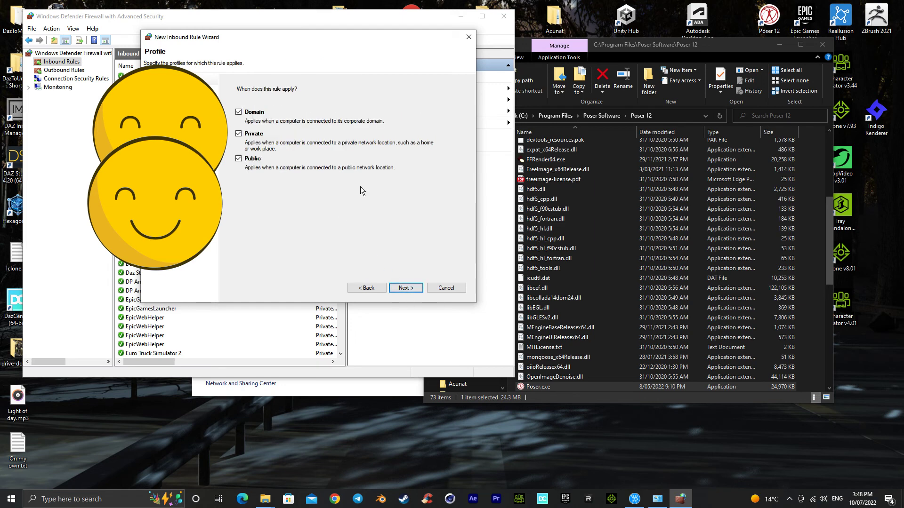
click(405, 288)
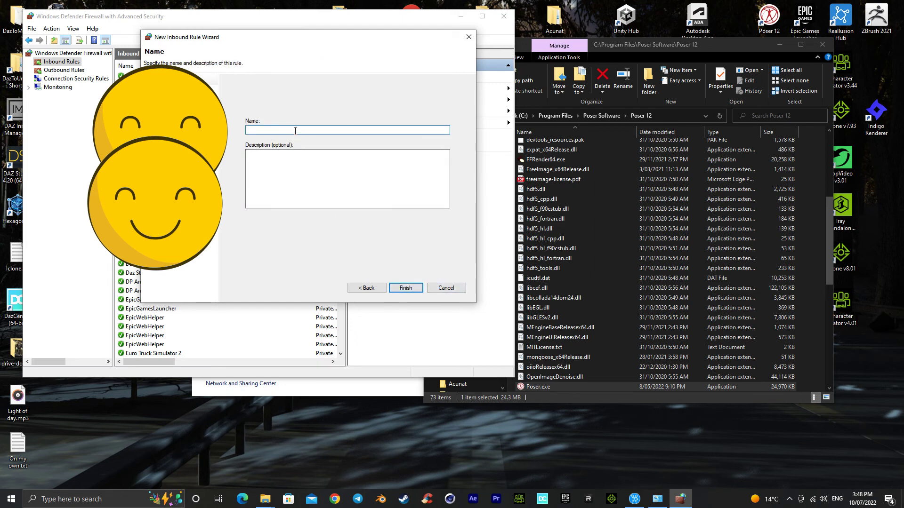
text(aadasas)
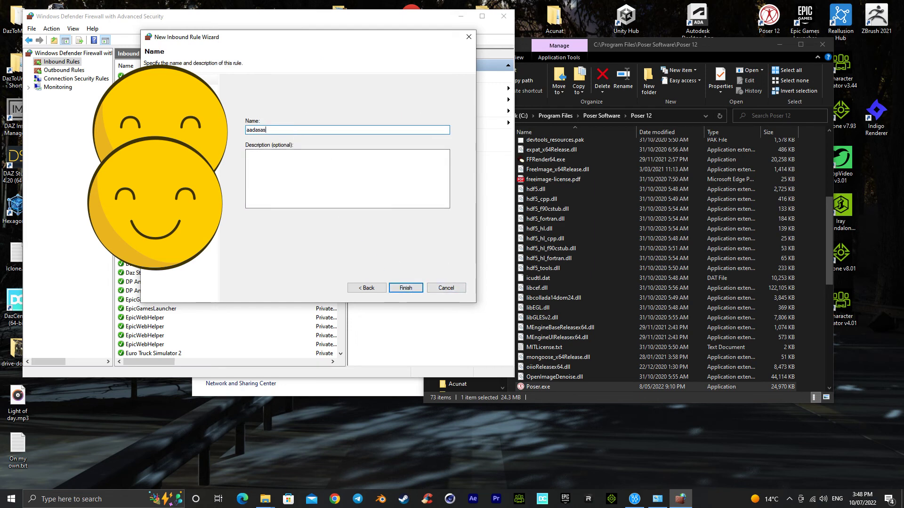
click(405, 288)
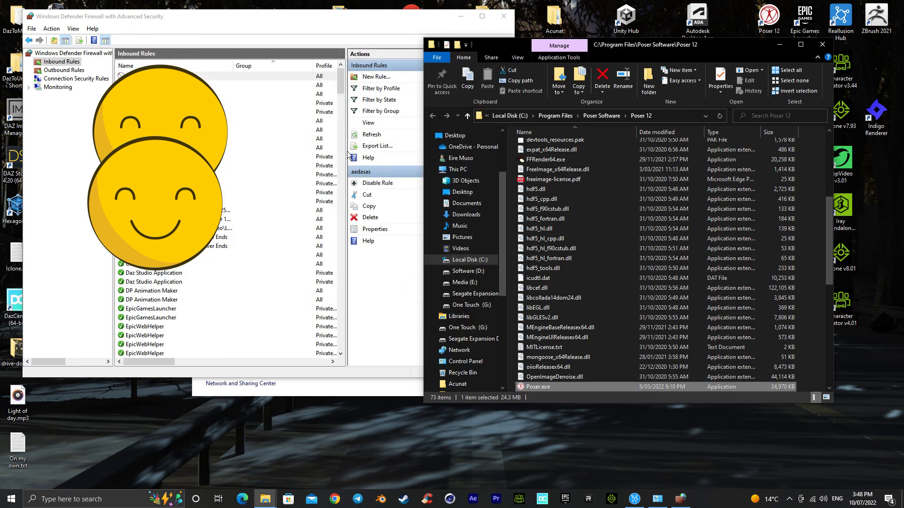
click(81, 70)
Create a new outbound rule, accepting the defaults on every wizard page through Finish
click(82, 70)
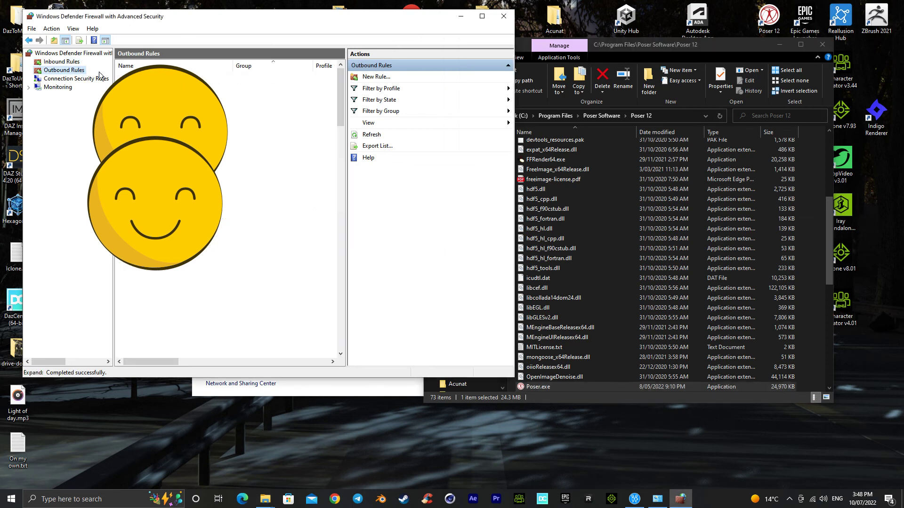
click(376, 77)
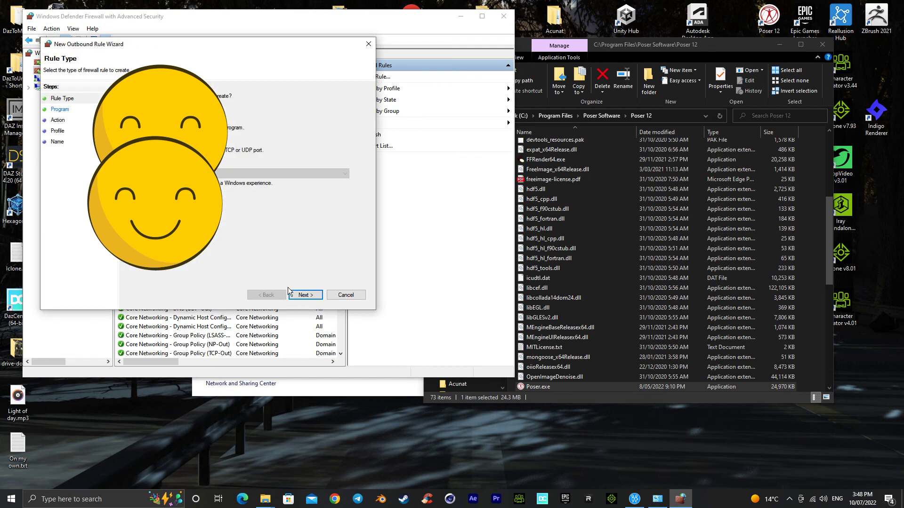
click(303, 295)
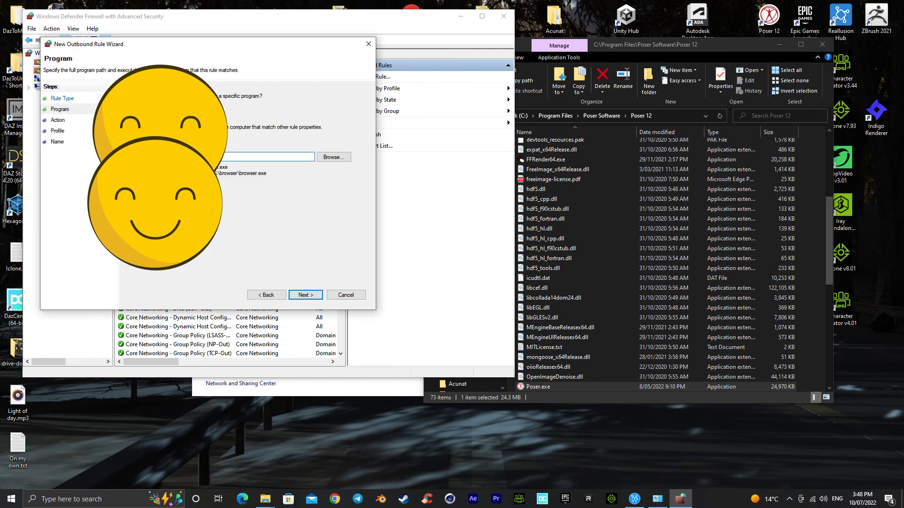
click(302, 295)
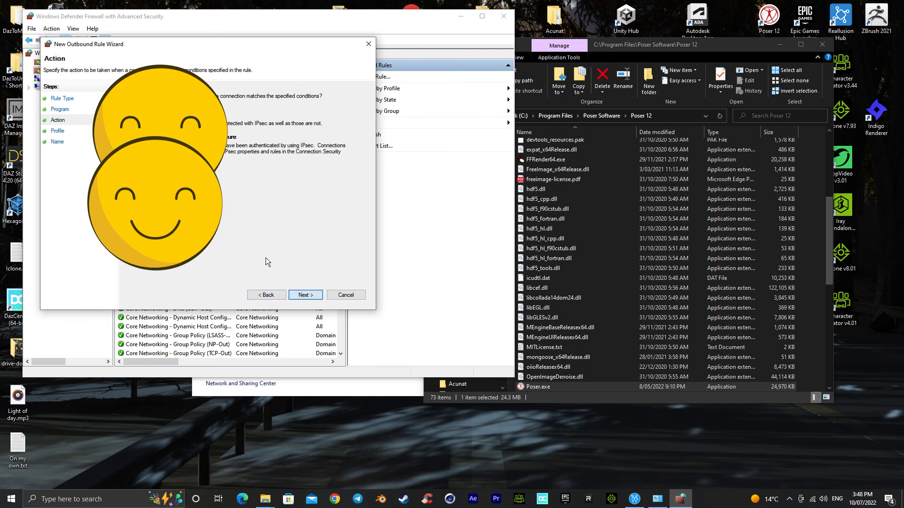
click(304, 294)
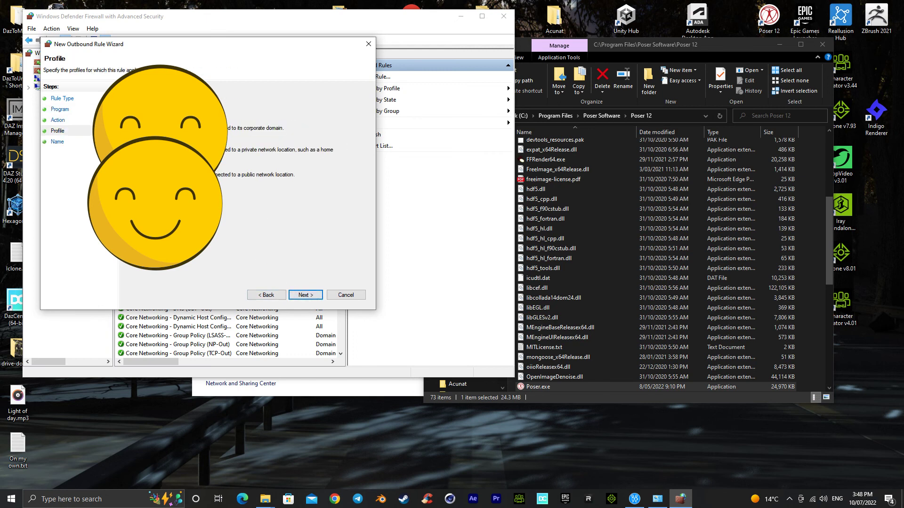
click(301, 295)
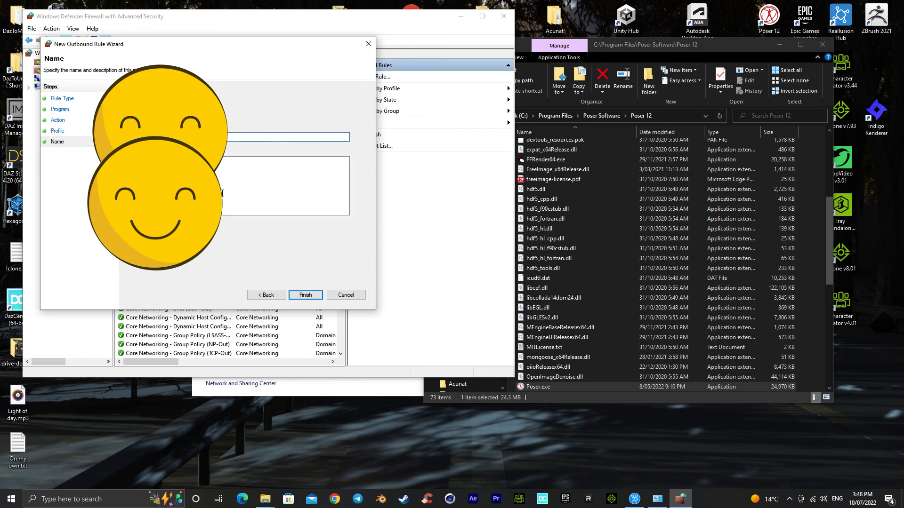
click(305, 295)
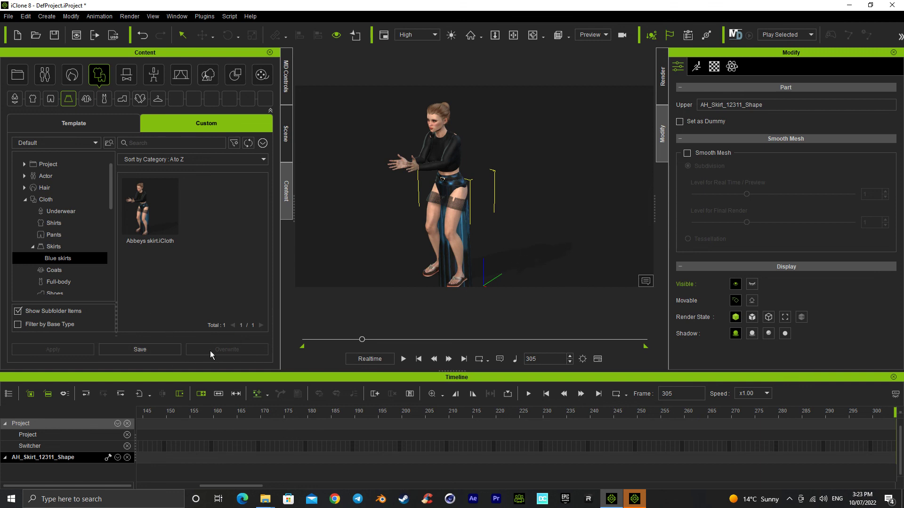
Resync the Custom library folders and orbit the viewport to face the character front-on
click(248, 147)
right_drag(442, 227, 576, 193)
right_drag(466, 217, 494, 207)
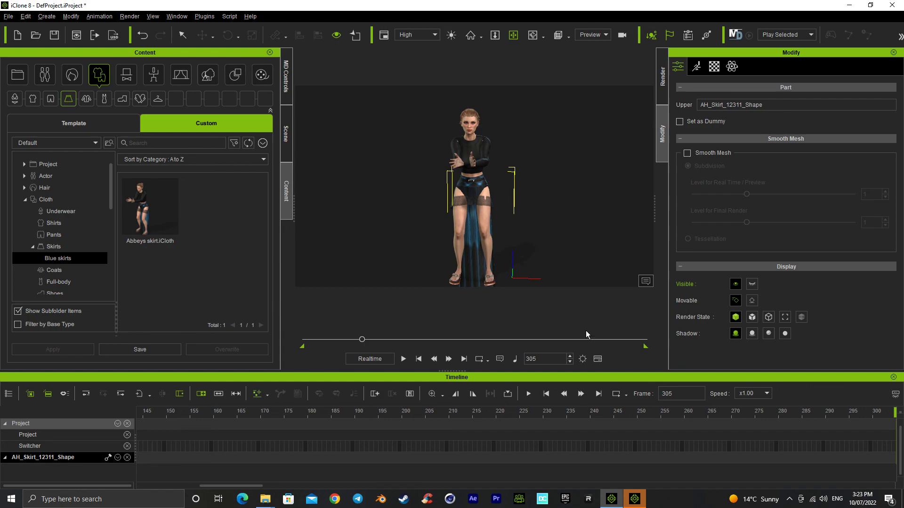
key(alt+z)
click(461, 140)
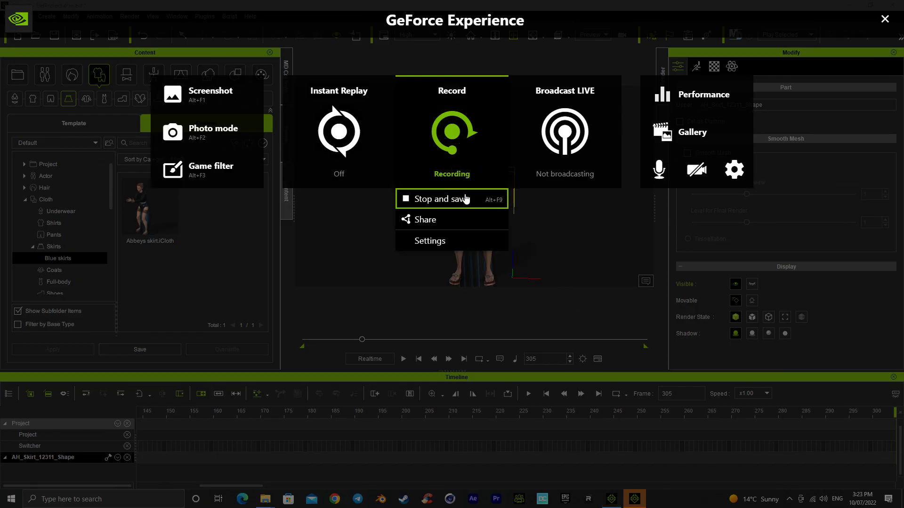